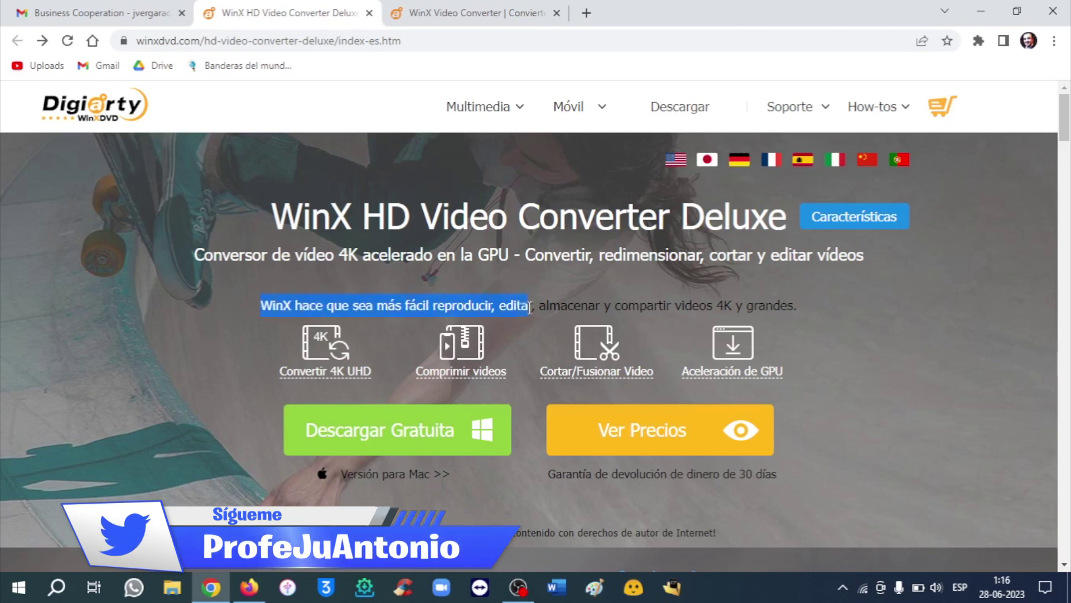
Step: Examine the HD Video Converter Deluxe page and the free licence page for WinX Video Converter
{"action": "left_click", "coordinate": [824, 291]}
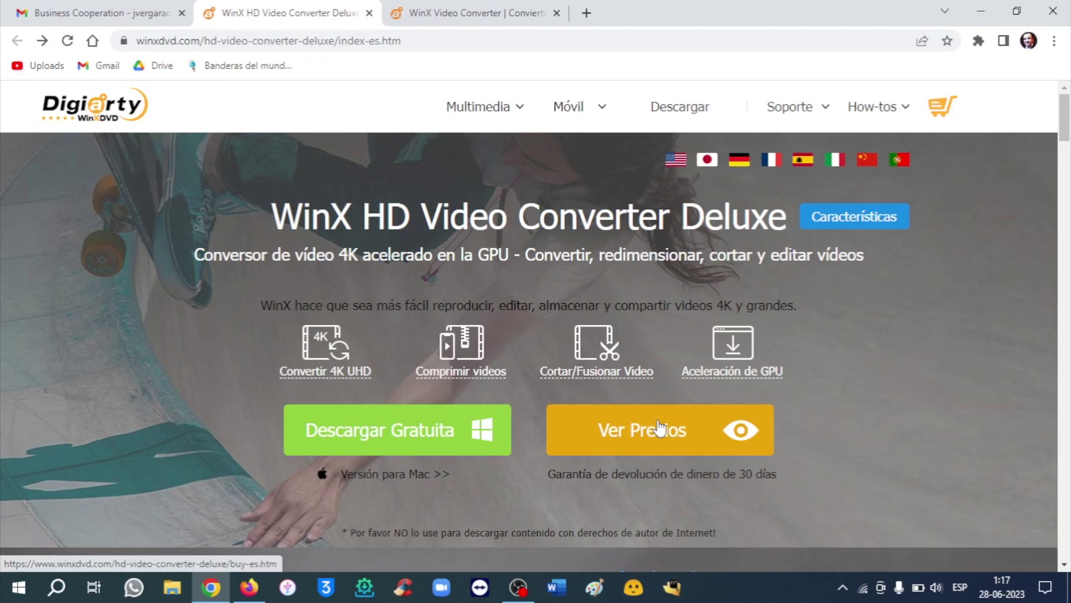
{"action": "left_click", "coordinate": [497, 10]}
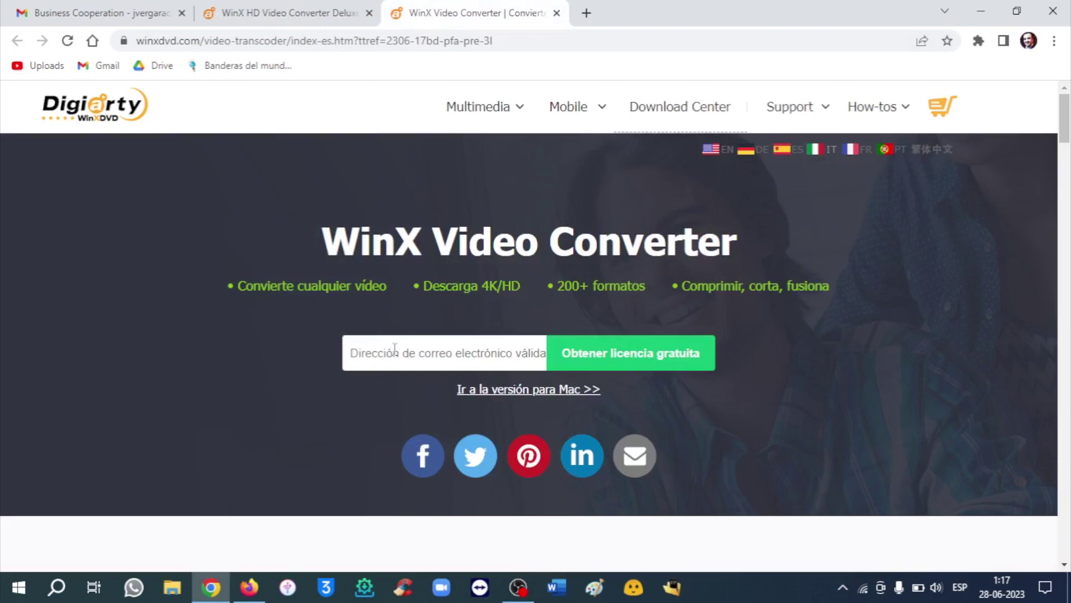
{"action": "left_click", "coordinate": [474, 348]}
{"action": "left_click_drag", "start_coordinate": [328, 232], "coordinate": [749, 229]}
{"action": "left_click", "coordinate": [749, 229]}
Step: Download the free Windows installer from the WinX HD Video Converter Deluxe page
{"action": "left_click", "coordinate": [284, 12]}
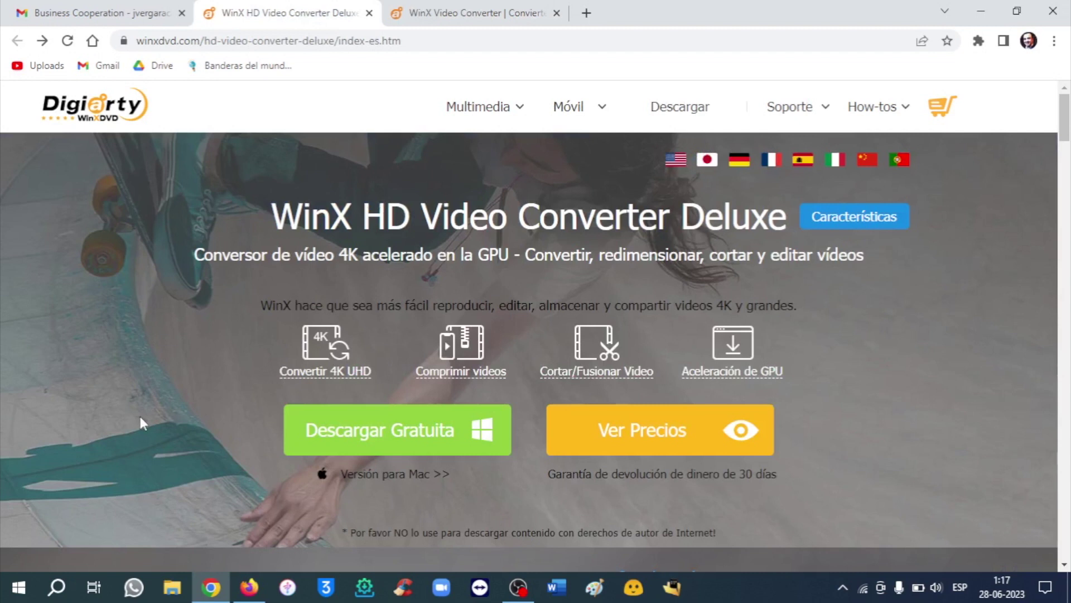
{"action": "left_click", "coordinate": [415, 440]}
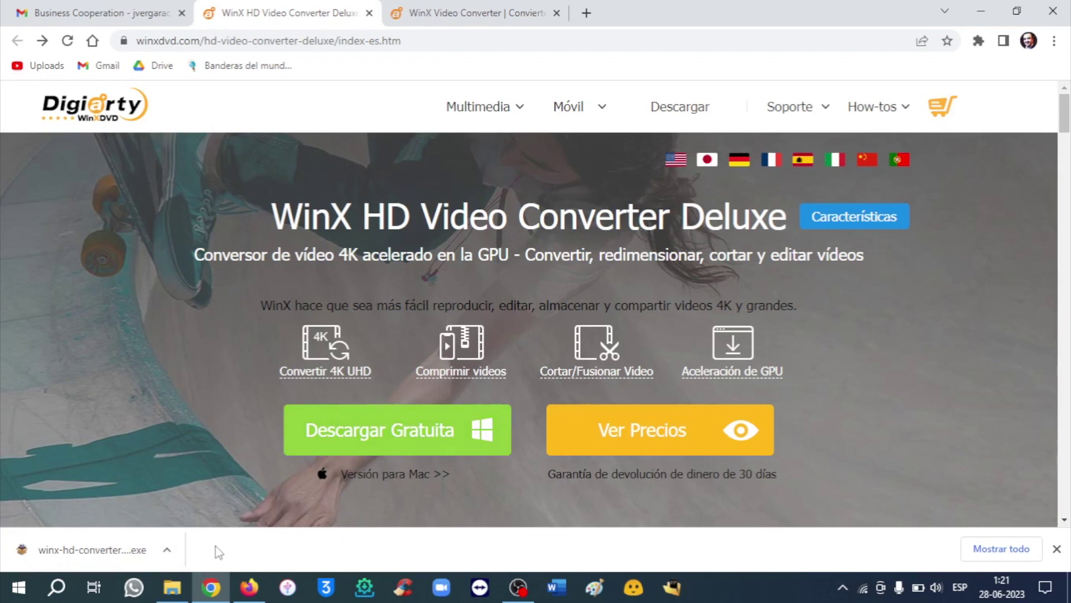
Step: Run the winx-hd-converter-deluxe installer from the desktop as administrator, with Español as the setup language
{"action": "left_click", "coordinate": [1069, 586]}
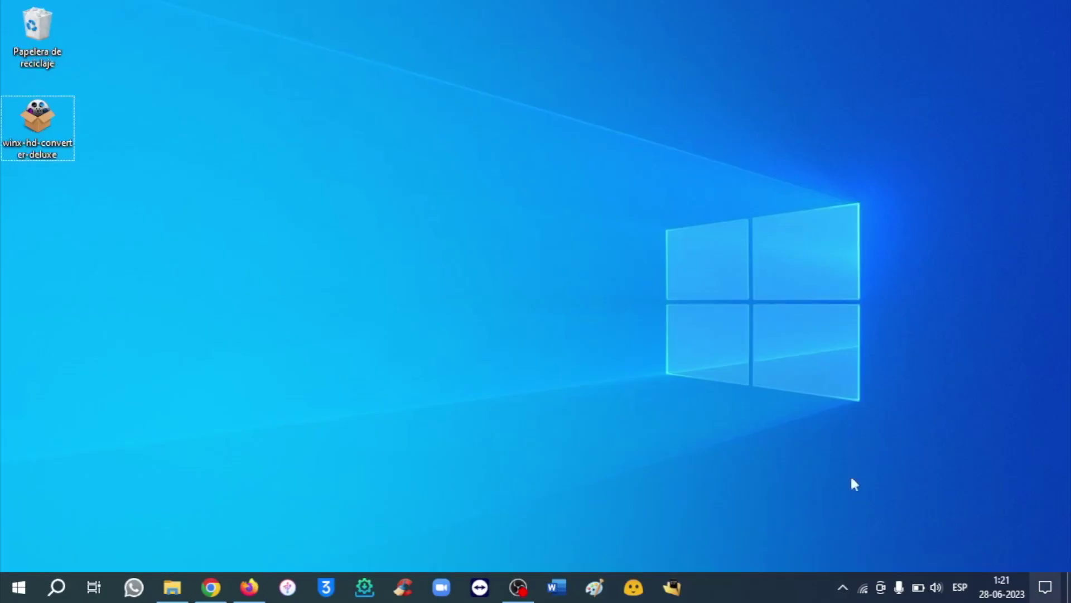
{"action": "right_click", "coordinate": [38, 118]}
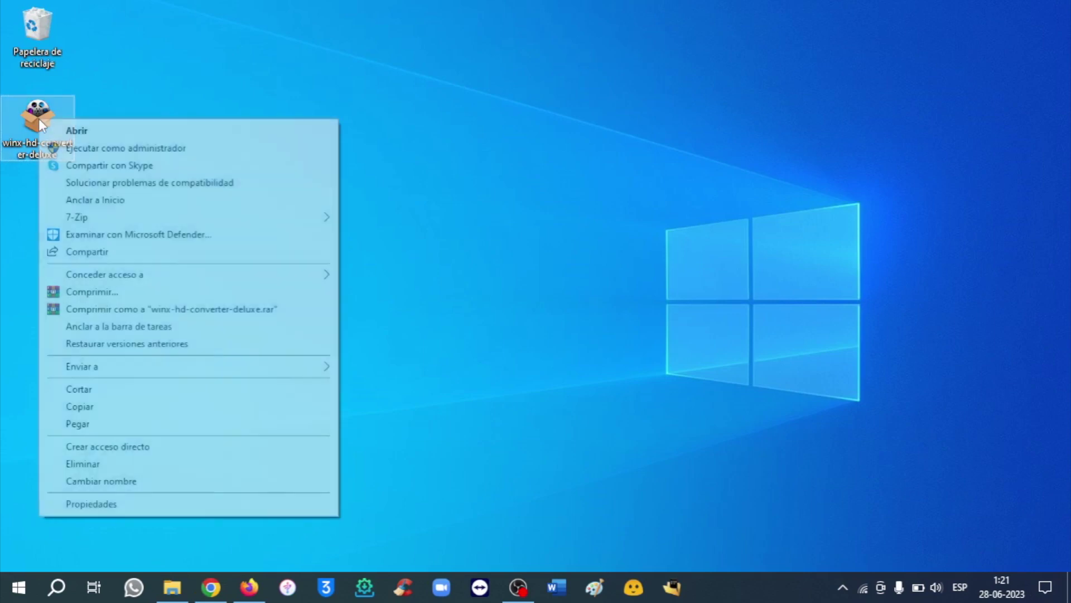
{"action": "left_click", "coordinate": [192, 149]}
{"action": "left_click", "coordinate": [480, 298]}
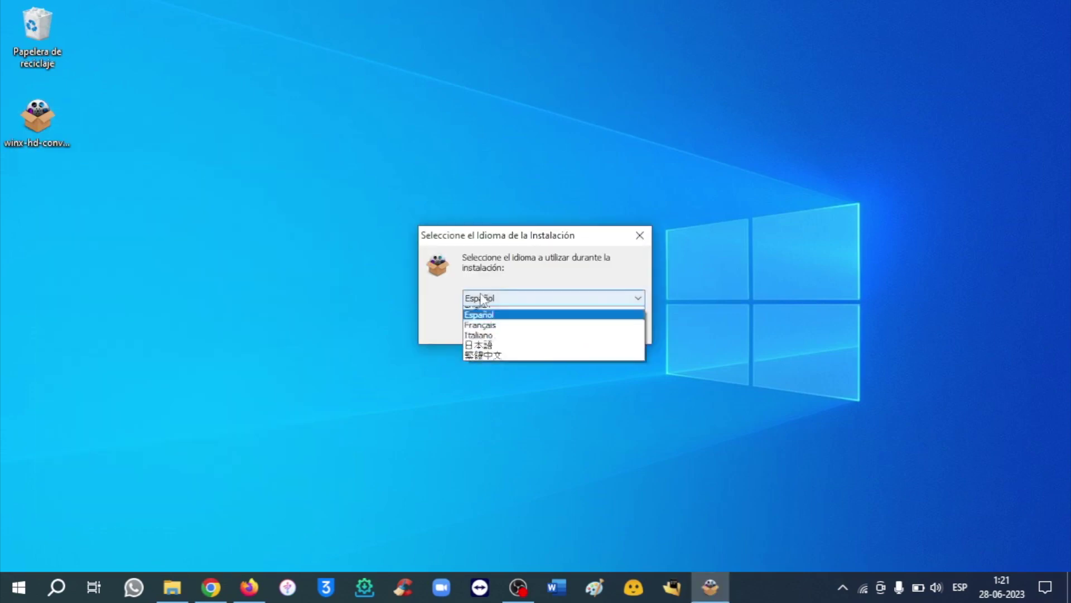
{"action": "left_click", "coordinate": [481, 295]}
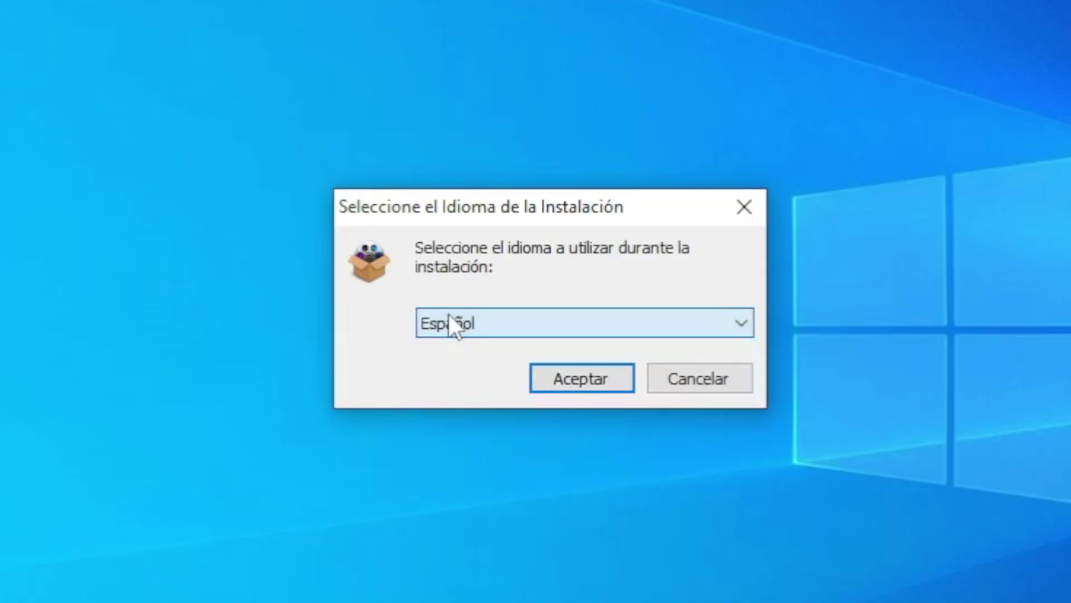
{"action": "left_click", "coordinate": [612, 389]}
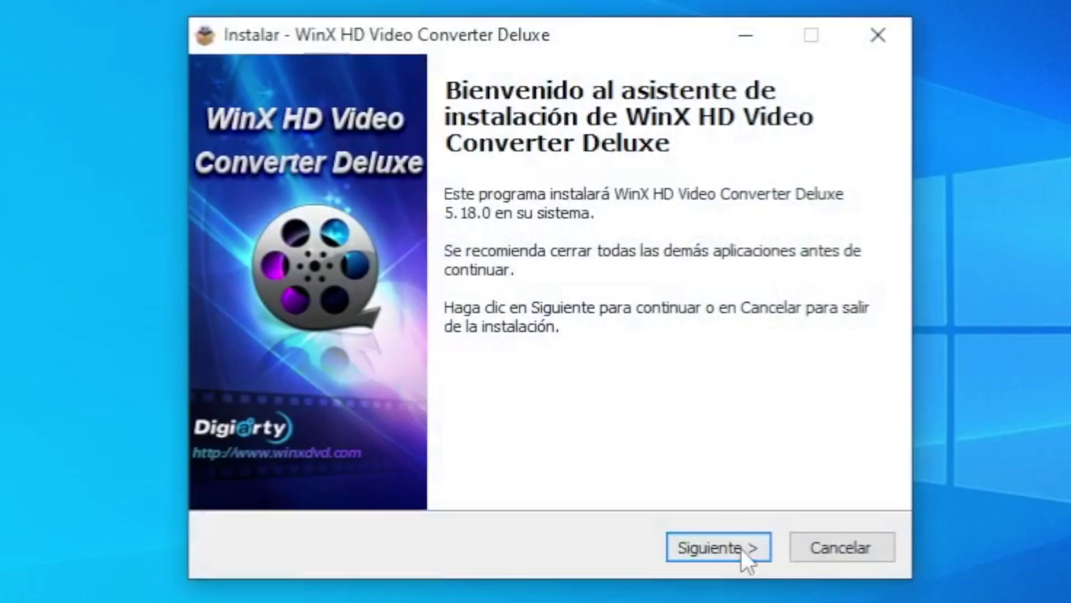
Step: Proceed past the setup welcome page and accept the licence agreement
{"action": "left_click", "coordinate": [741, 547]}
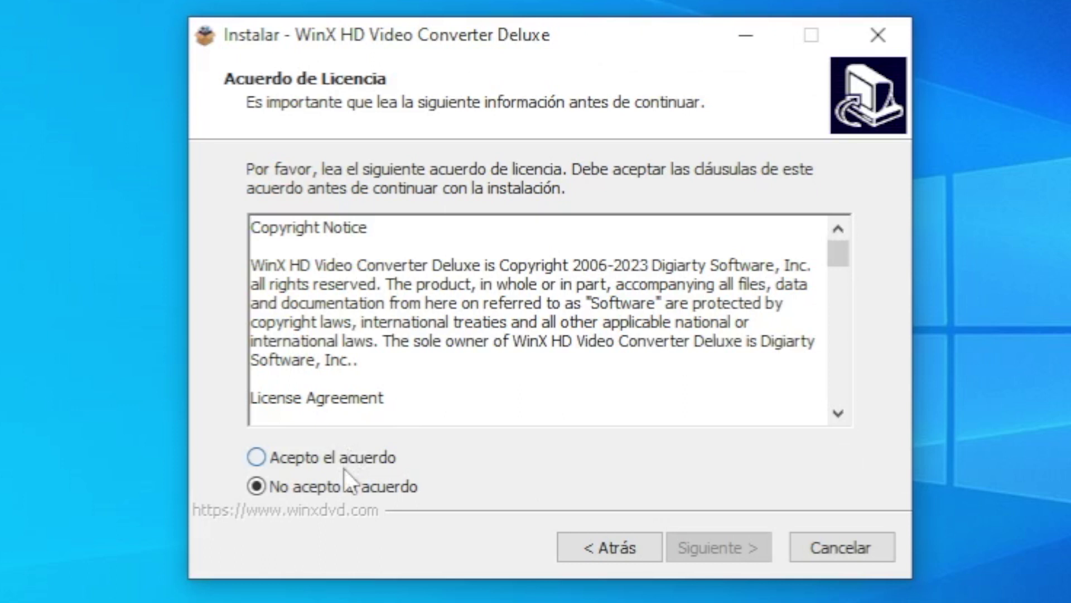
{"action": "left_click", "coordinate": [344, 466]}
{"action": "left_click", "coordinate": [724, 553]}
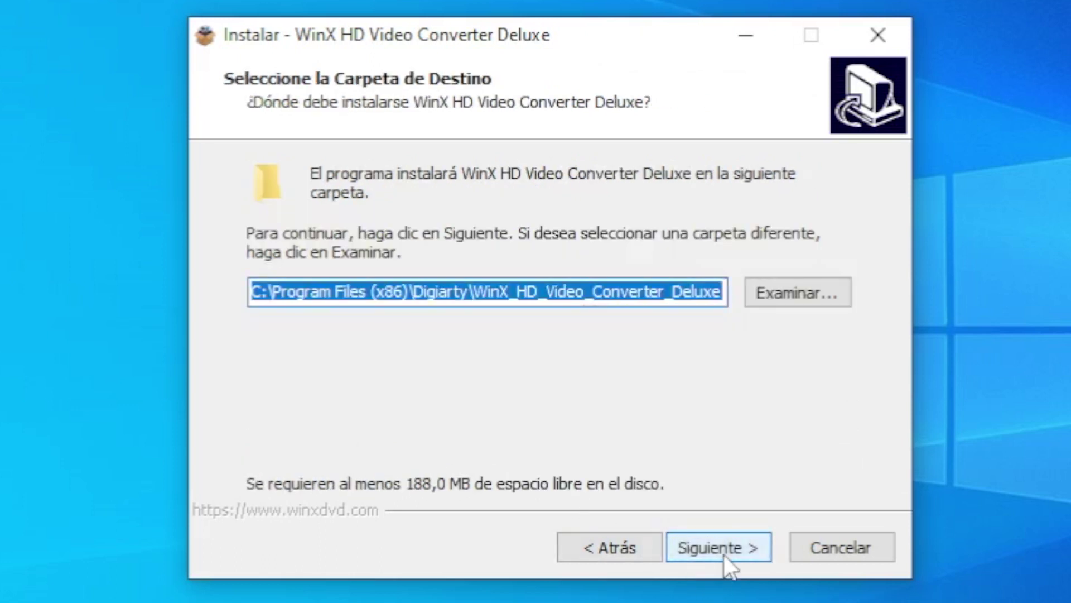
Step: Install the program with the default folders and additional icons, and finish setup by launching it
{"action": "left_click", "coordinate": [724, 552]}
{"action": "left_click", "coordinate": [725, 551]}
{"action": "left_click", "coordinate": [724, 552]}
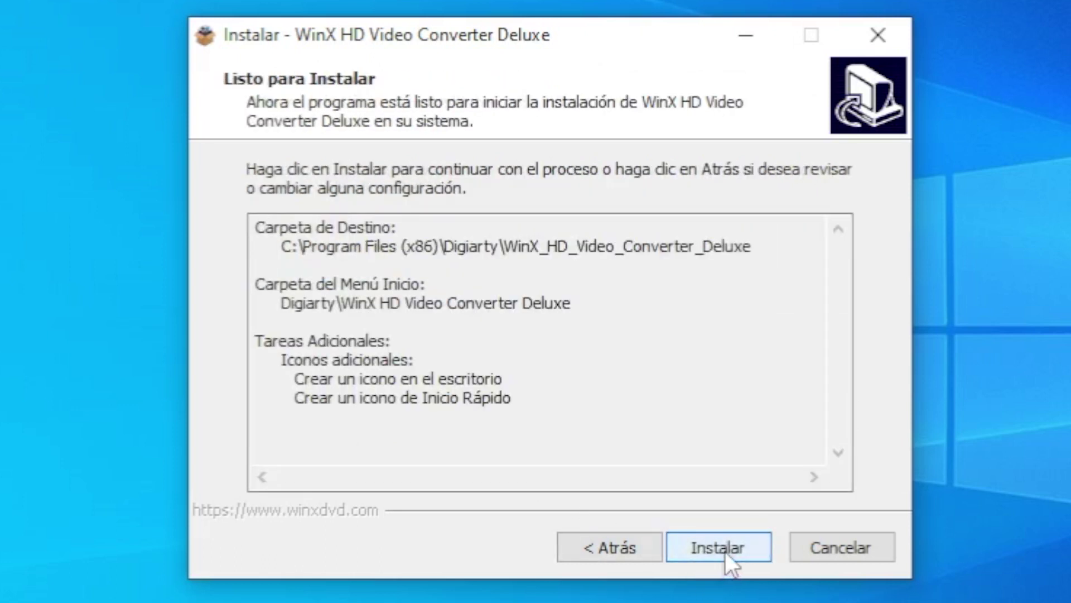
{"action": "left_click", "coordinate": [724, 550]}
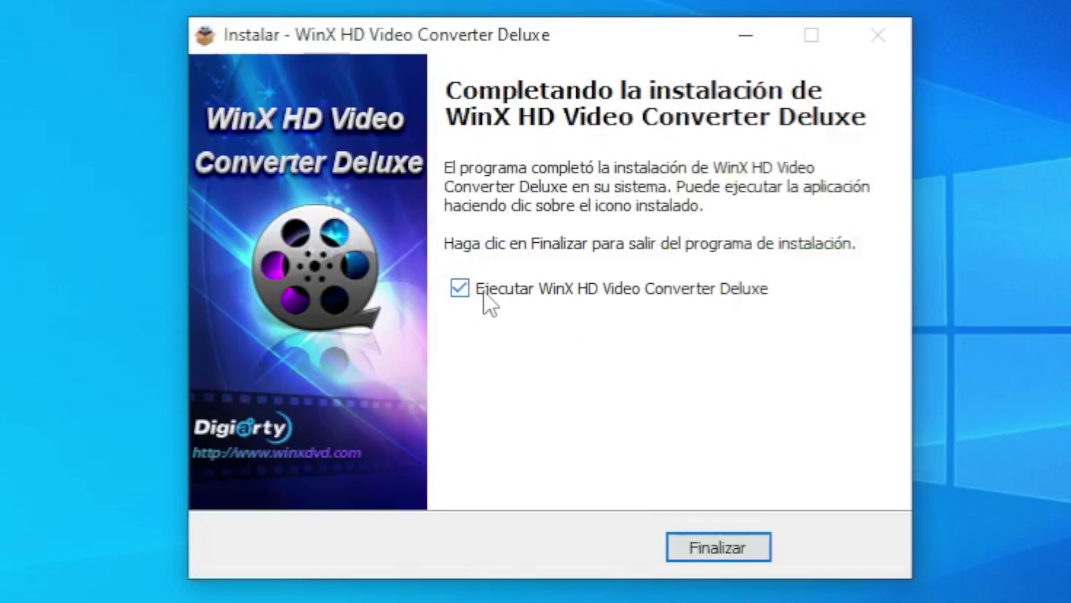
{"action": "left_click", "coordinate": [737, 538]}
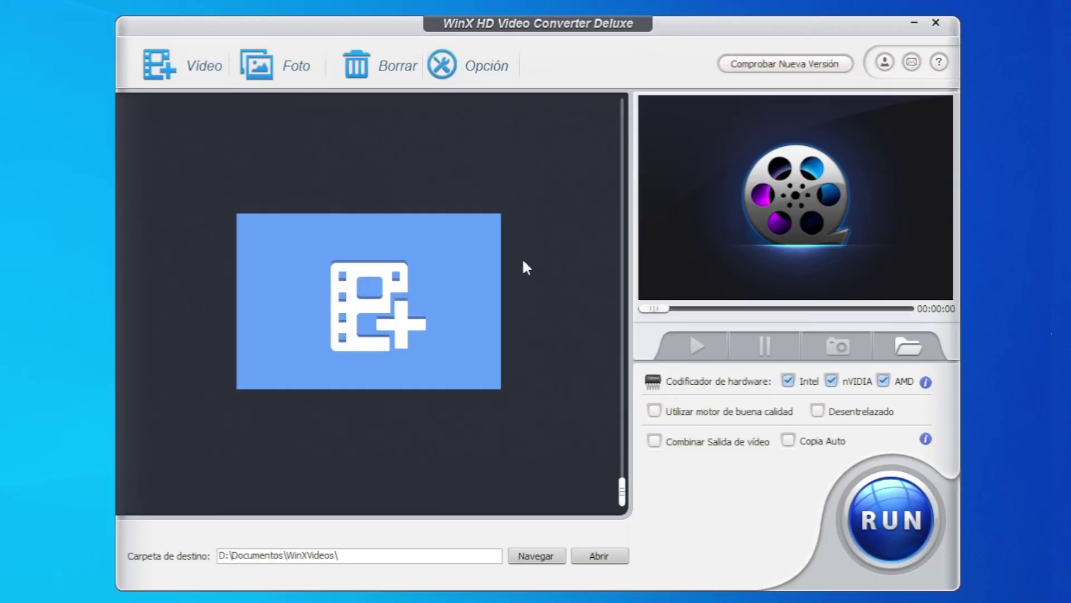
Step: Review the audio language and CPU core options, toggle shutting down the computer after conversion, and confirm the options
{"action": "left_click", "coordinate": [469, 68]}
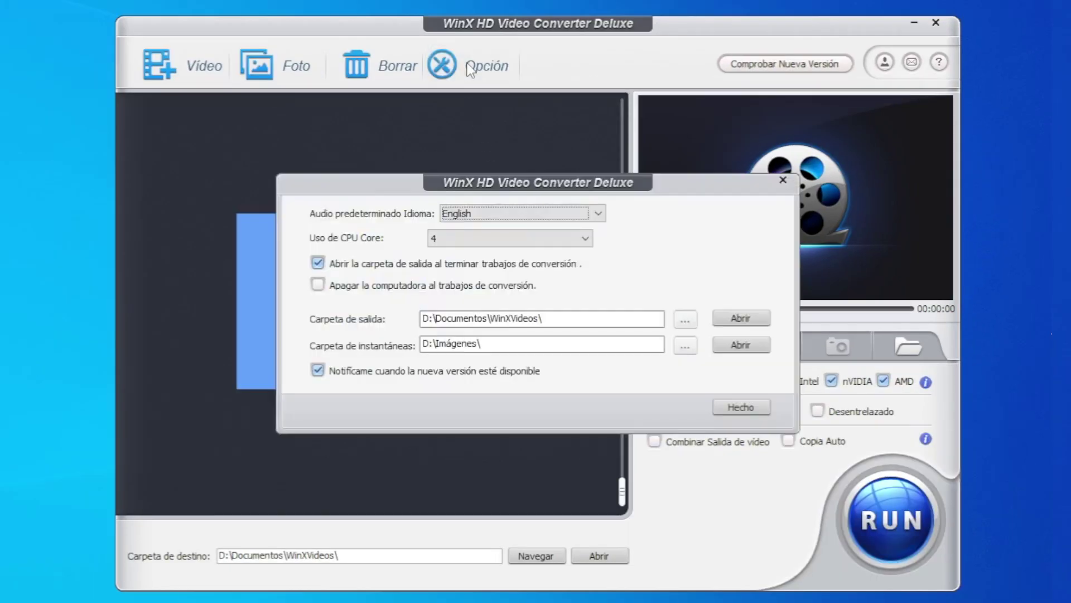
{"action": "left_click", "coordinate": [513, 213]}
{"action": "left_click", "coordinate": [513, 213]}
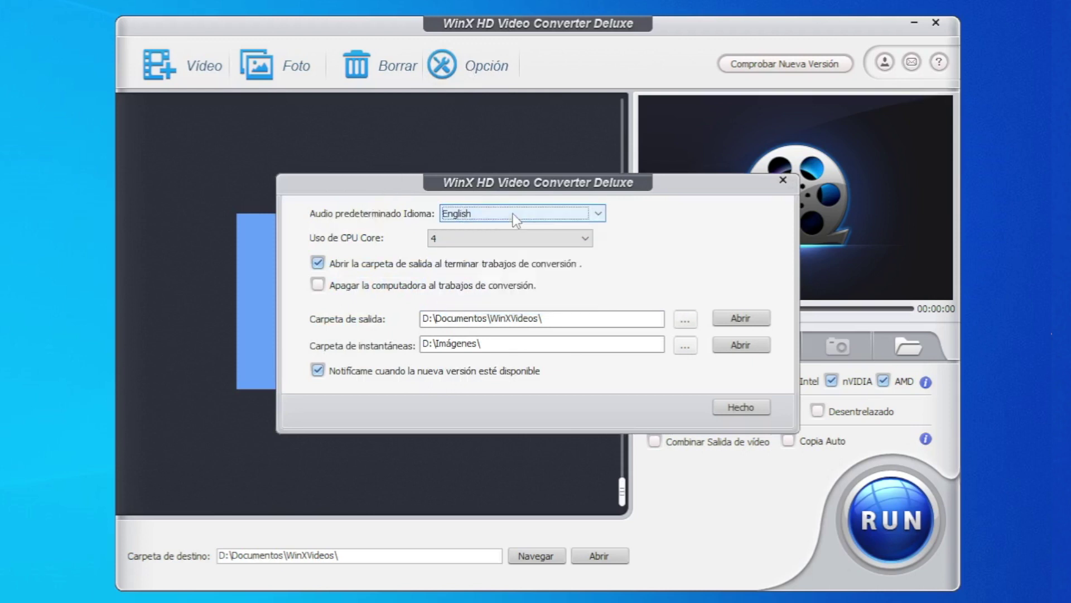
{"action": "left_click", "coordinate": [451, 238]}
{"action": "left_click", "coordinate": [452, 240]}
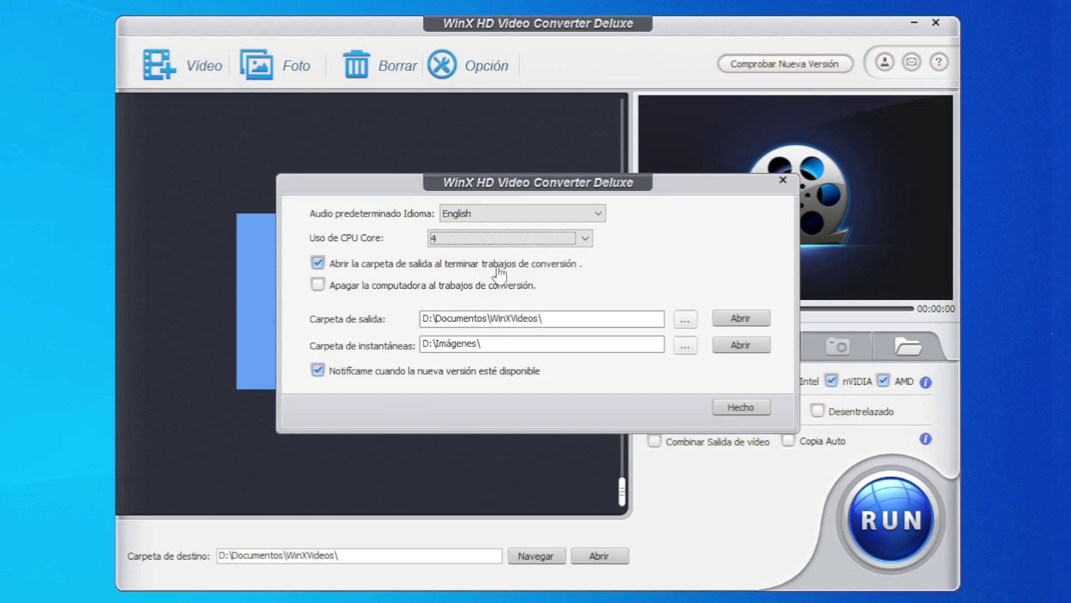
{"action": "left_click", "coordinate": [321, 285]}
{"action": "left_click", "coordinate": [745, 407]}
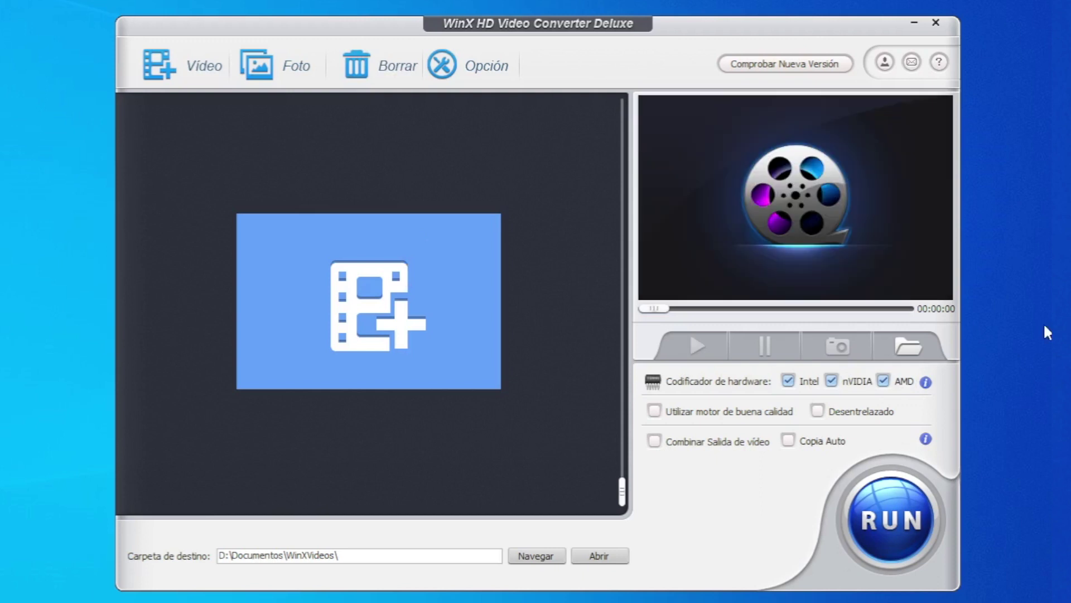
Step: Add the TUTORIAL PROFE video from the Escritorio folder to the converter
{"action": "left_click", "coordinate": [206, 70]}
{"action": "left_click", "coordinate": [341, 137]}
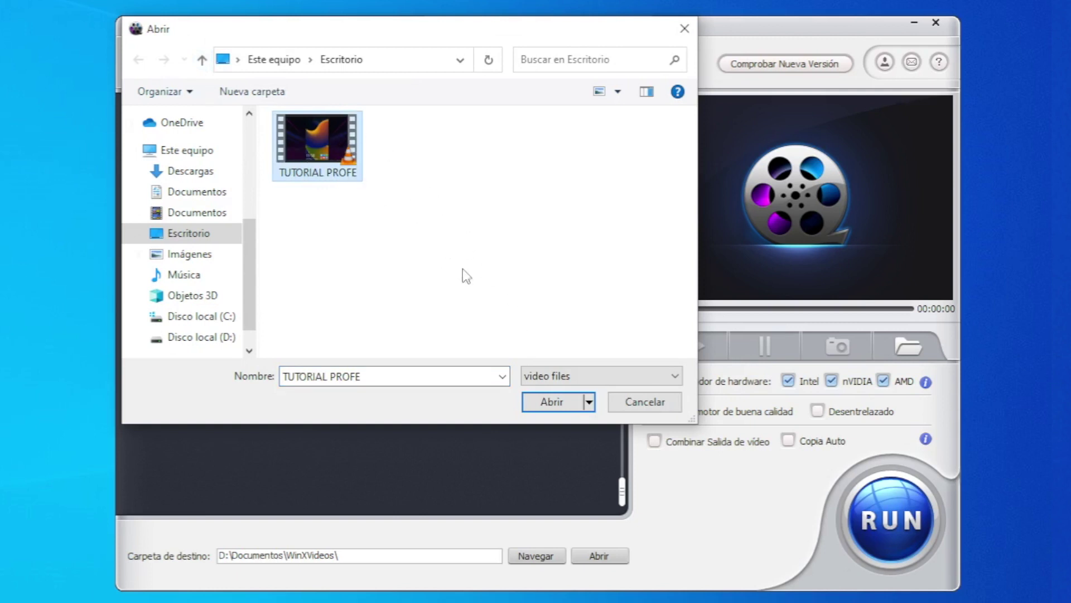
{"action": "left_click", "coordinate": [548, 407]}
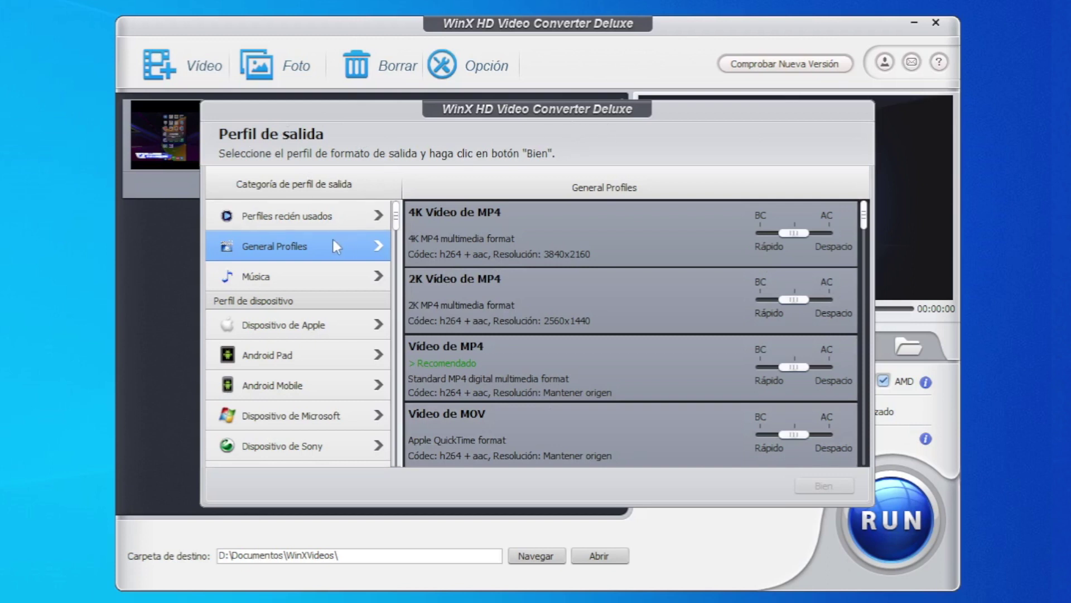
Step: Look through the General Profiles and Música output formats, from 4K MP4 and HEVC to MP3 and WMA
{"action": "scroll", "coordinate": [567, 356], "scroll_direction": "down", "scroll_amount": 3}
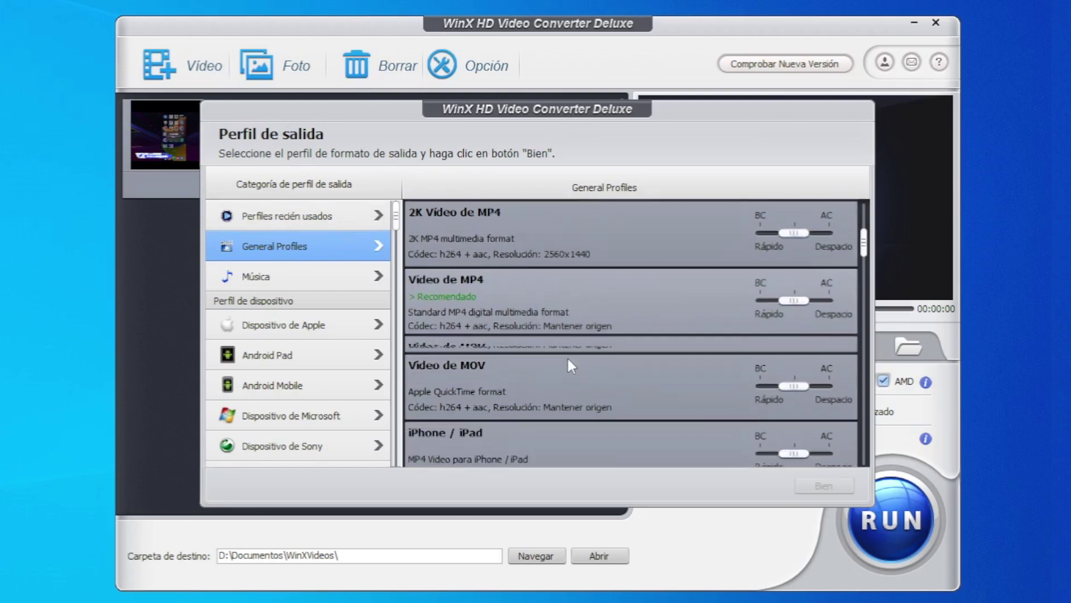
{"action": "scroll", "coordinate": [566, 356], "scroll_direction": "down", "scroll_amount": 3}
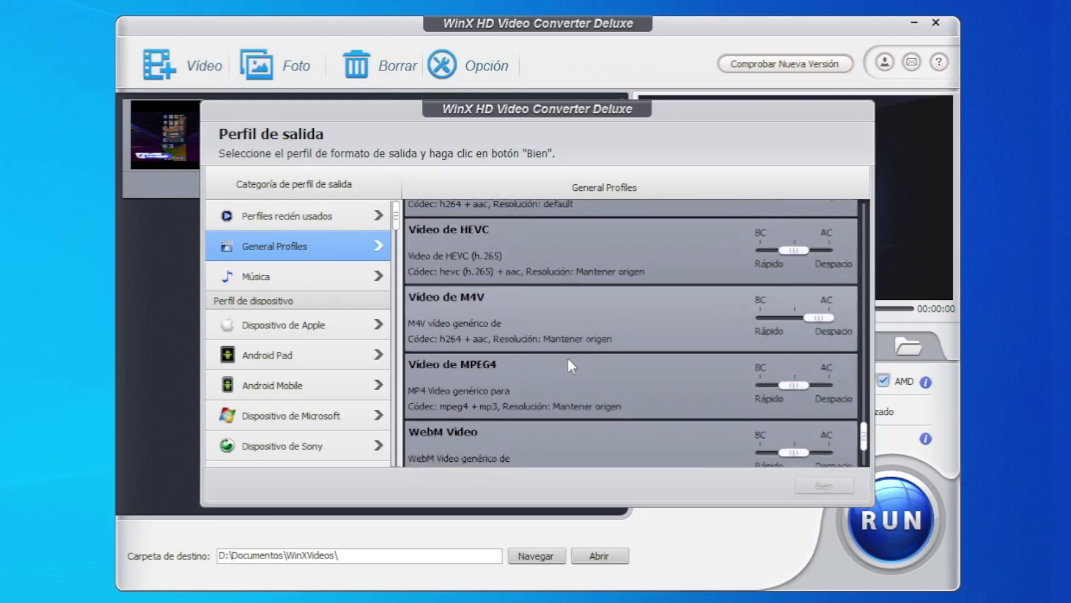
{"action": "scroll", "coordinate": [566, 356], "scroll_direction": "up", "scroll_amount": 6}
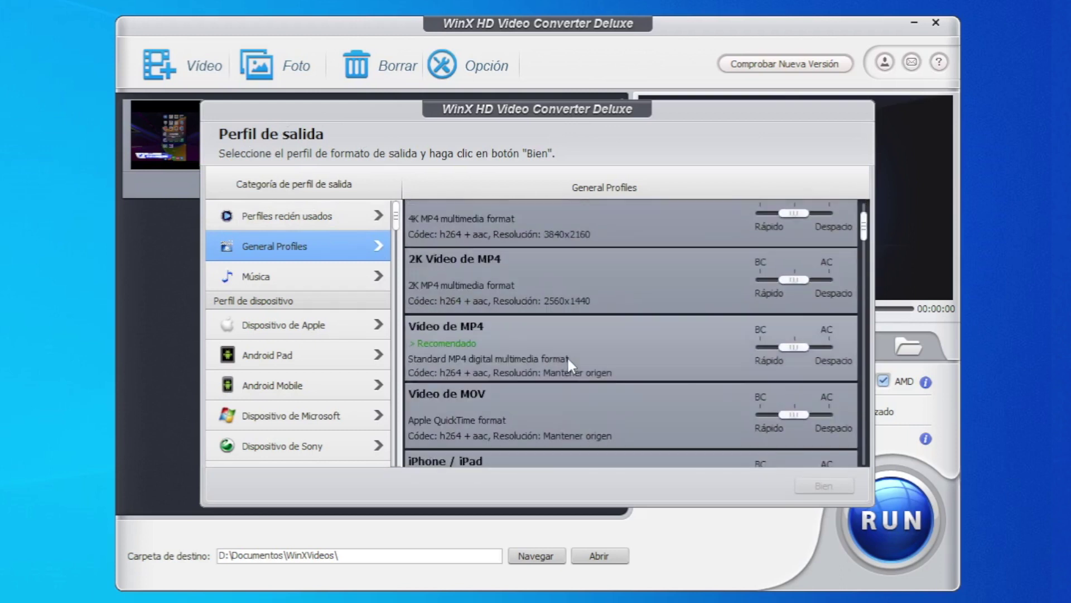
{"action": "left_click", "coordinate": [376, 268]}
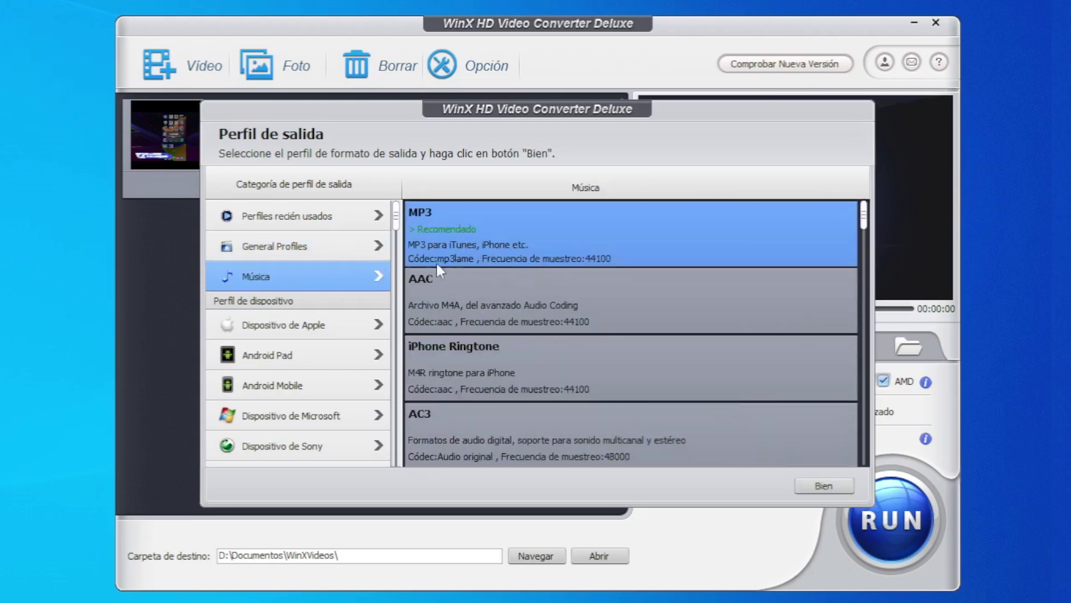
{"action": "scroll", "coordinate": [479, 286], "scroll_direction": "down", "scroll_amount": 1}
{"action": "scroll", "coordinate": [478, 283], "scroll_direction": "down", "scroll_amount": 1}
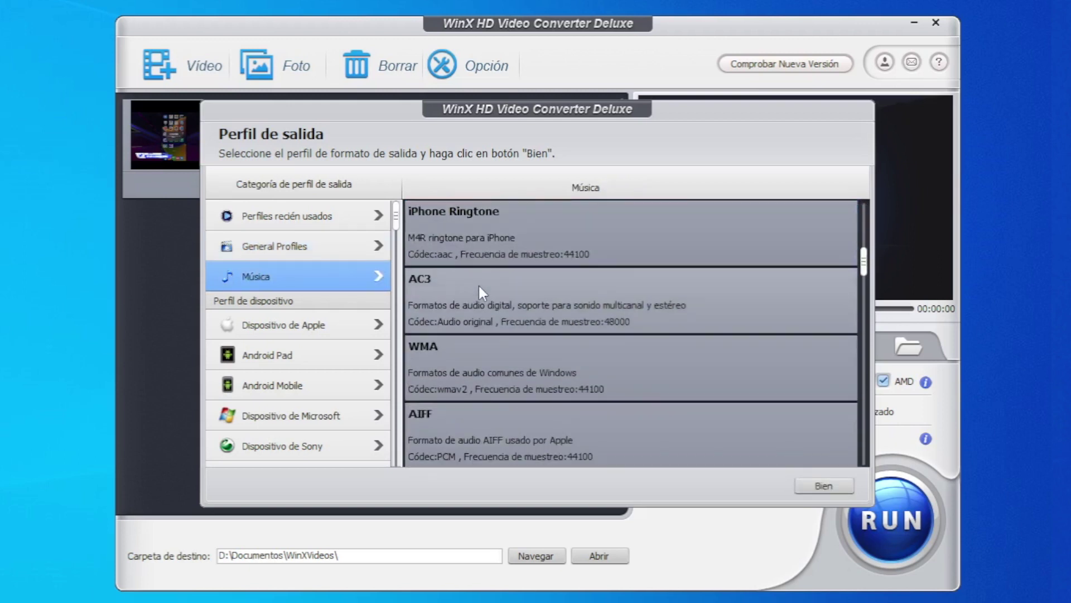
{"action": "scroll", "coordinate": [477, 284], "scroll_direction": "up", "scroll_amount": 2}
{"action": "scroll", "coordinate": [477, 283], "scroll_direction": "down", "scroll_amount": 2}
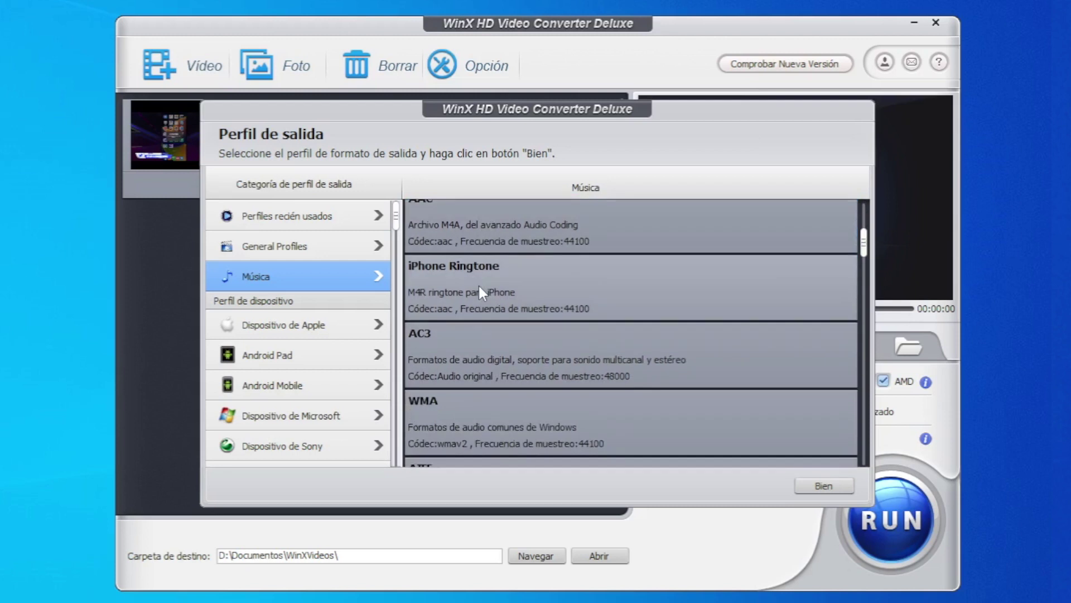
{"action": "left_click", "coordinate": [488, 363]}
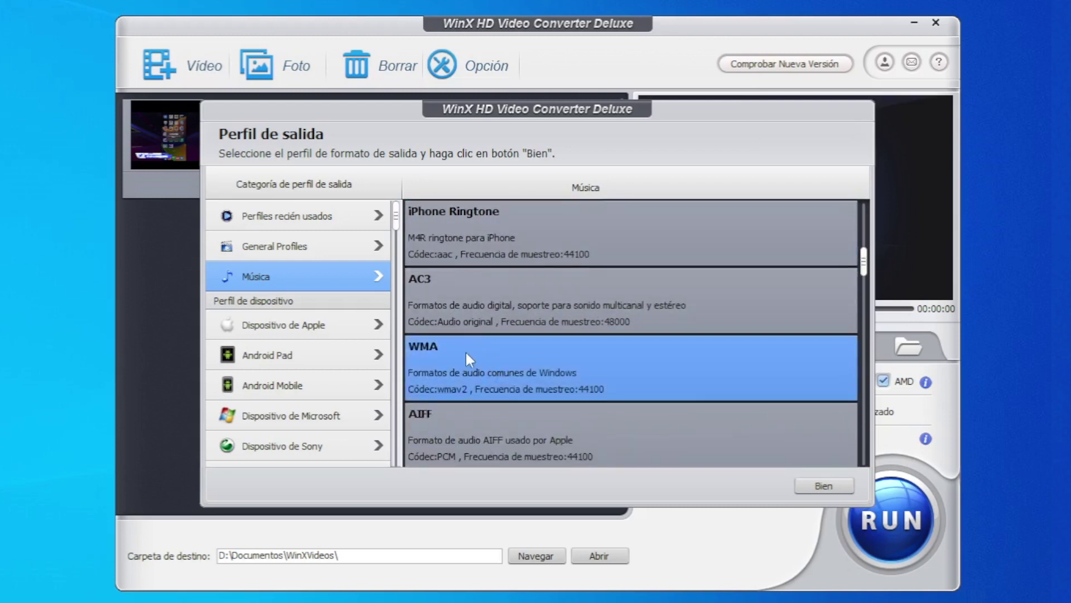
Step: Examine the iPhone video profiles under Dispositivo de Apple and return to the profile categories
{"action": "left_click", "coordinate": [345, 334]}
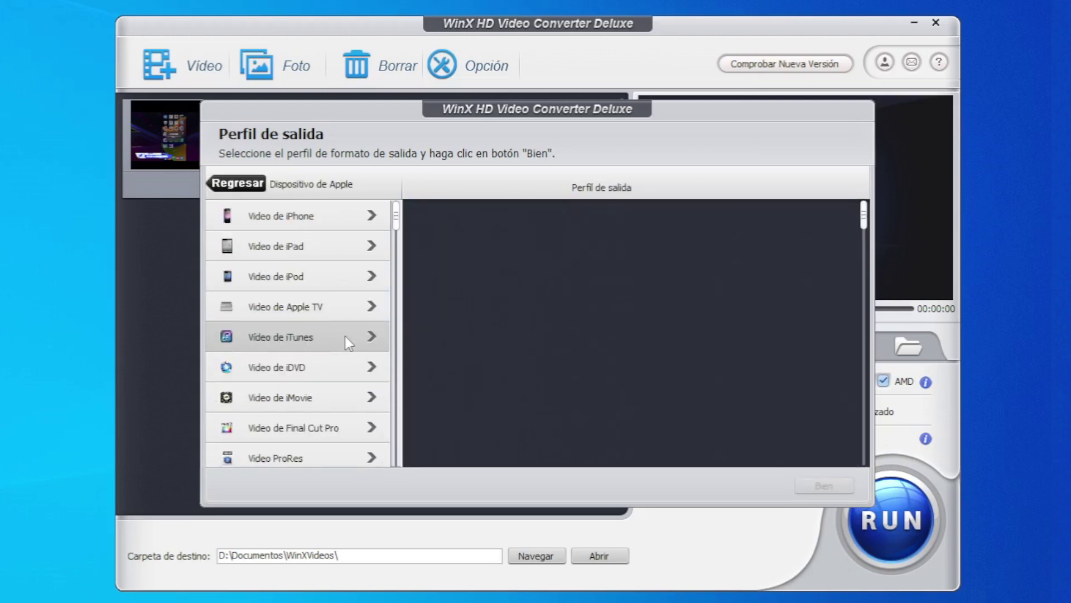
{"action": "left_click", "coordinate": [315, 221]}
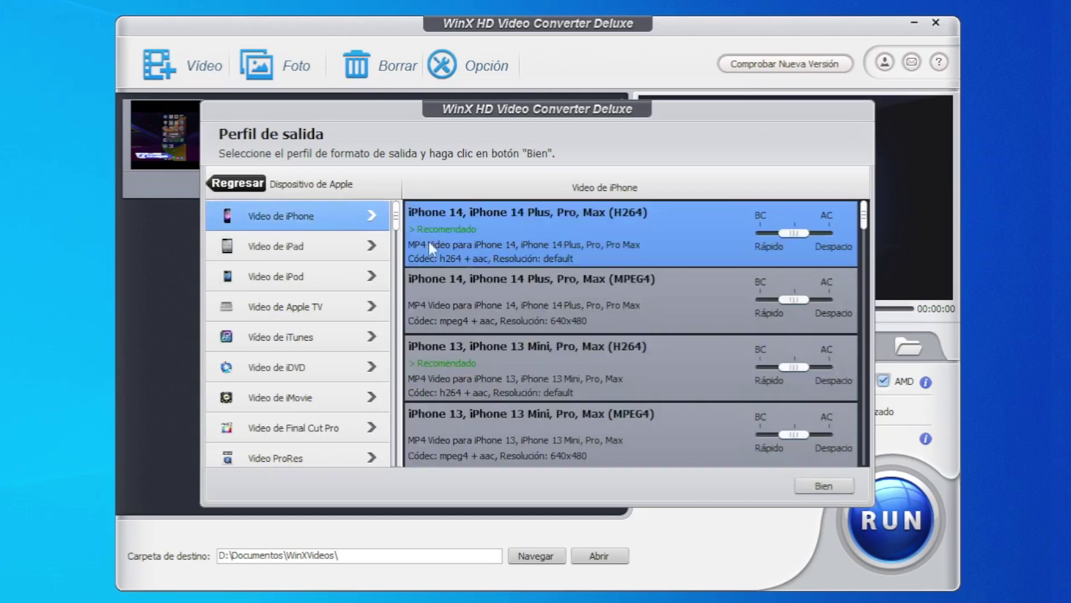
{"action": "scroll", "coordinate": [517, 319], "scroll_direction": "down", "scroll_amount": 8}
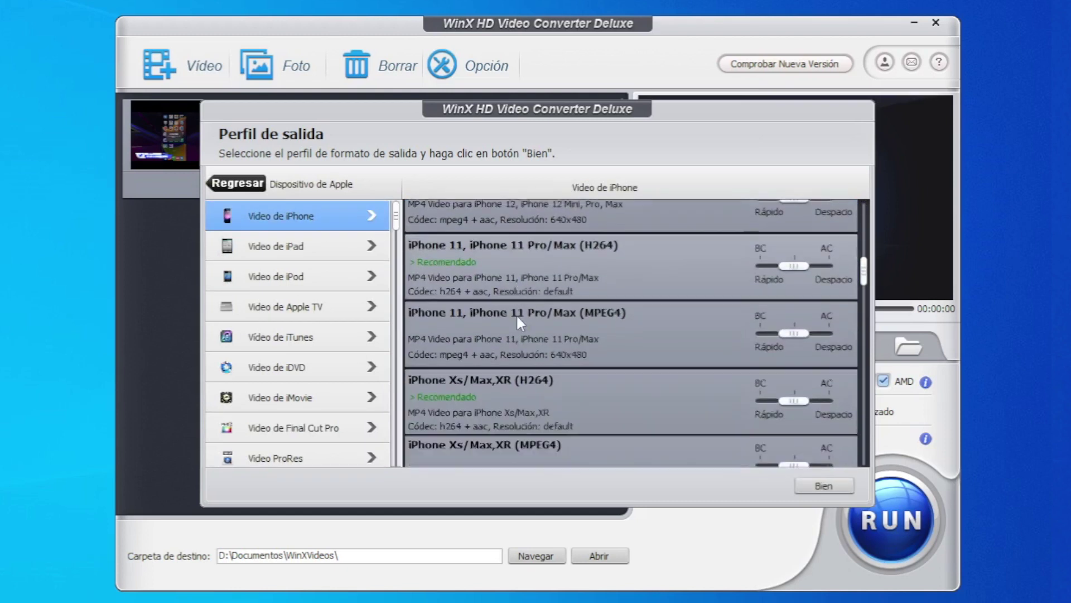
{"action": "scroll", "coordinate": [516, 314], "scroll_direction": "down", "scroll_amount": 5}
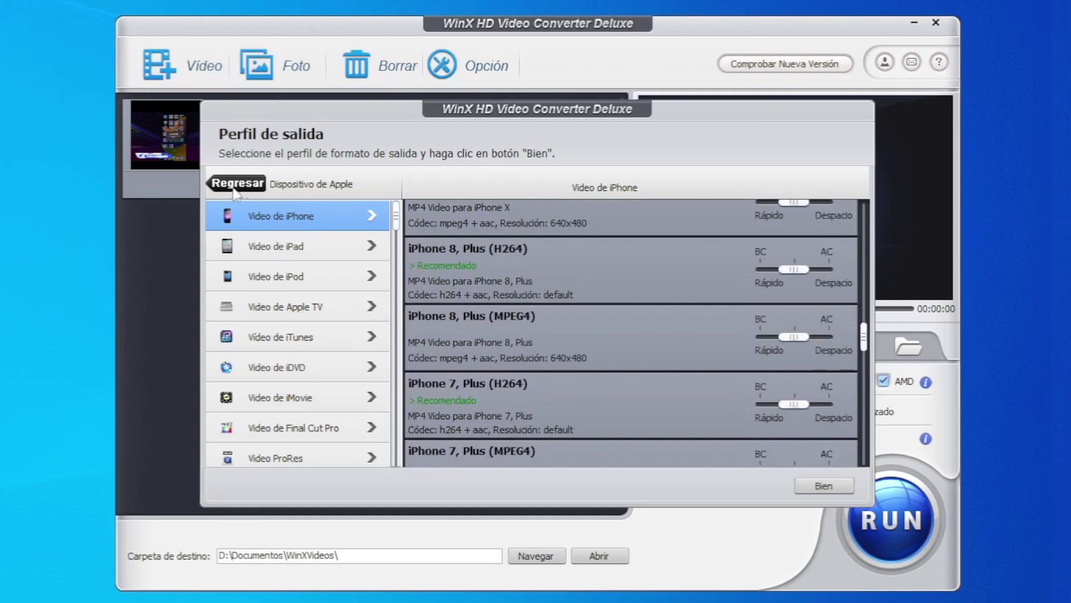
{"action": "left_click", "coordinate": [233, 185]}
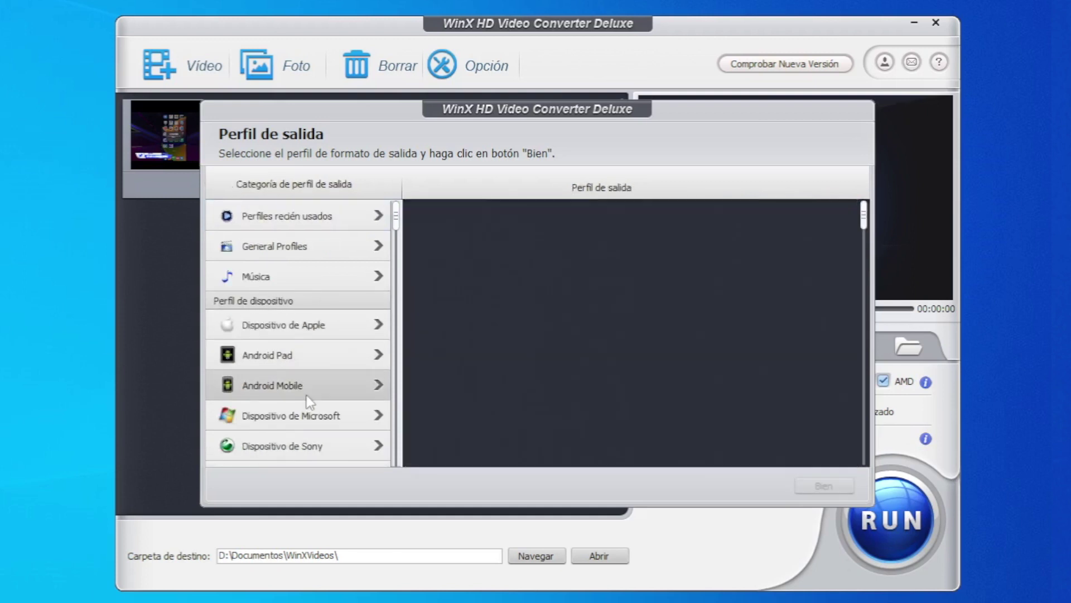
Step: Browse the device and web video categories and show the profiles for Vídeo genérico de PC
{"action": "scroll", "coordinate": [310, 400], "scroll_direction": "down", "scroll_amount": 3}
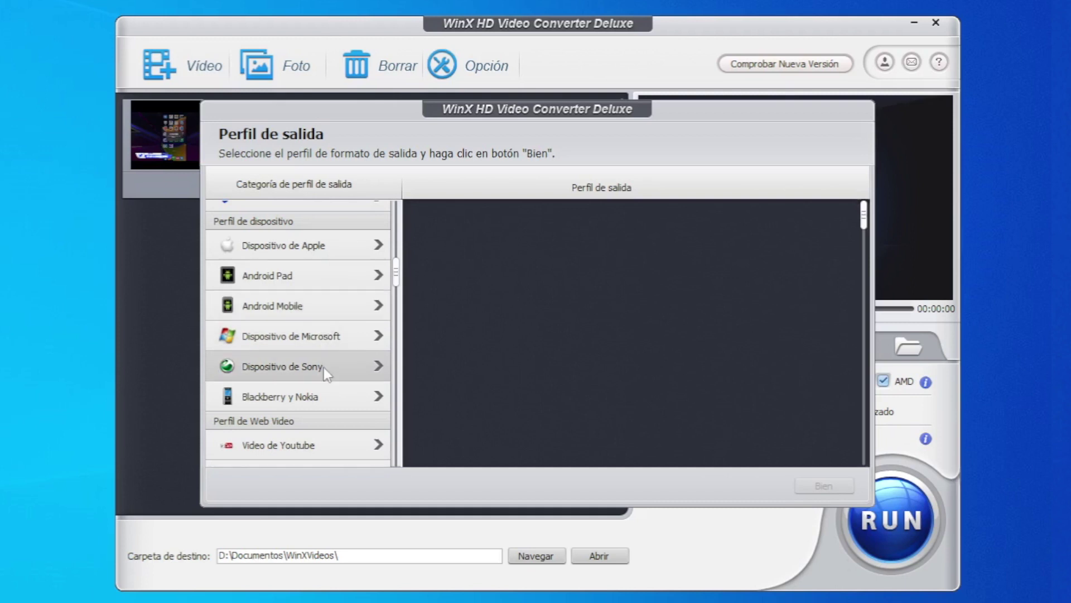
{"action": "scroll", "coordinate": [328, 393], "scroll_direction": "down", "scroll_amount": 2}
{"action": "scroll", "coordinate": [328, 391], "scroll_direction": "down", "scroll_amount": 4}
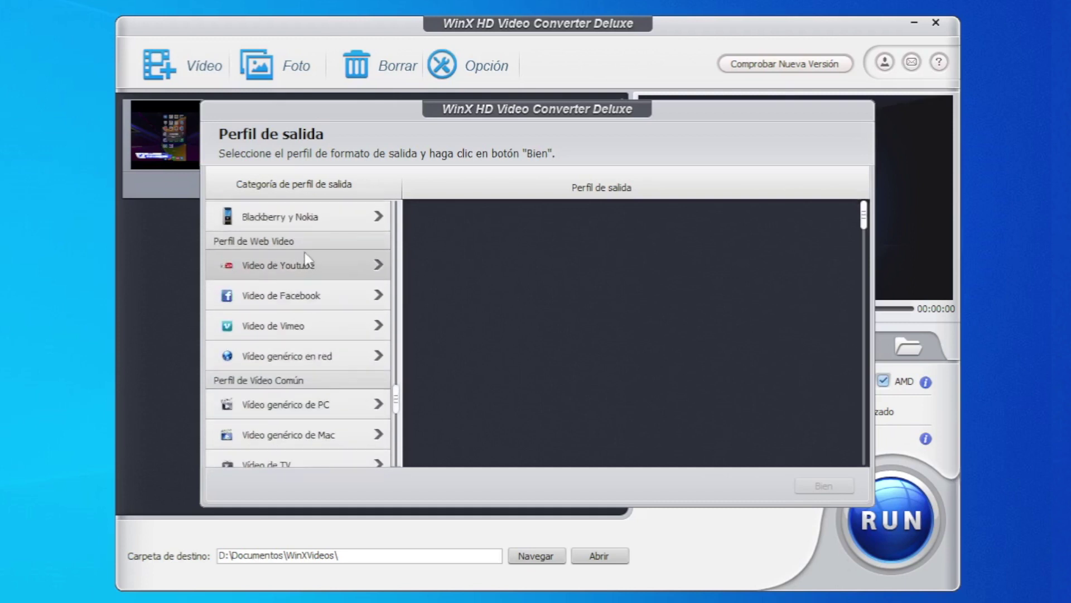
{"action": "scroll", "coordinate": [310, 379], "scroll_direction": "down", "scroll_amount": 1}
{"action": "left_click", "coordinate": [318, 385]}
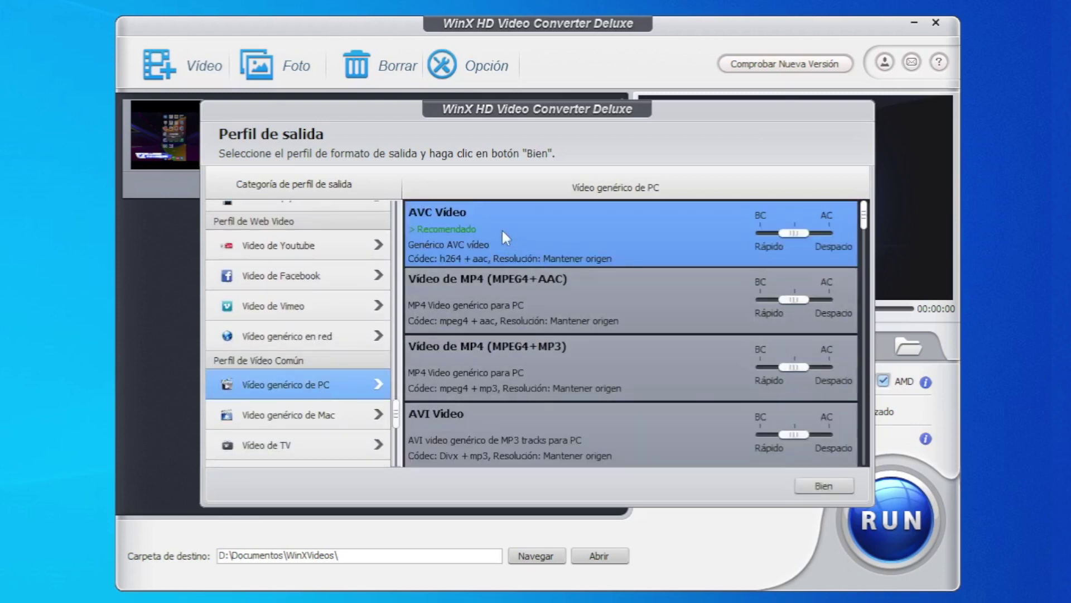
Step: Browse the output profiles for generic Mac, TV, DVD and high-definition video
{"action": "left_click", "coordinate": [362, 414]}
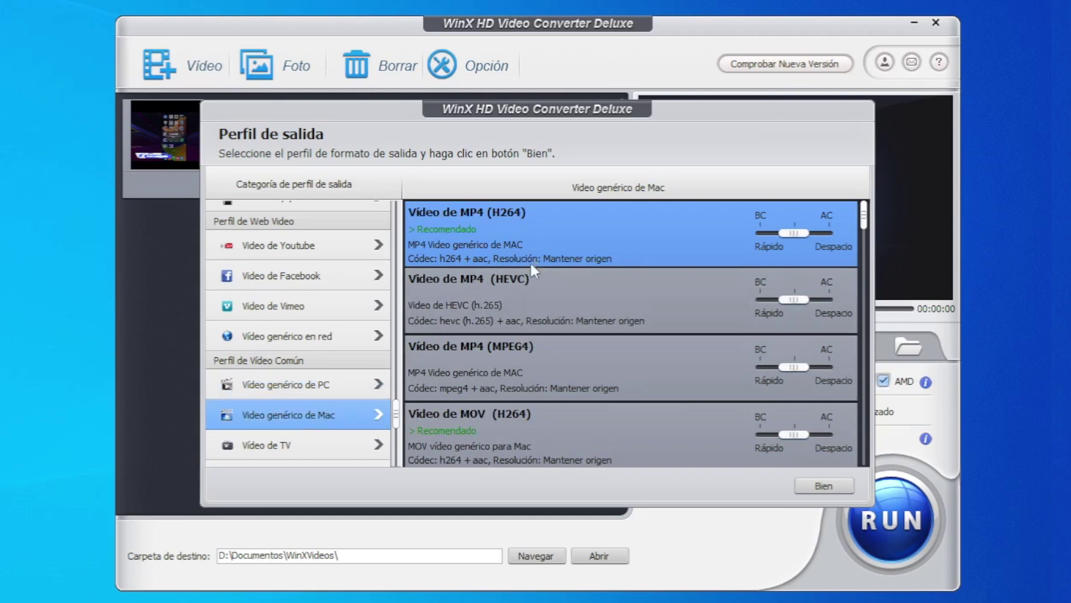
{"action": "scroll", "coordinate": [280, 367], "scroll_direction": "down", "scroll_amount": 2}
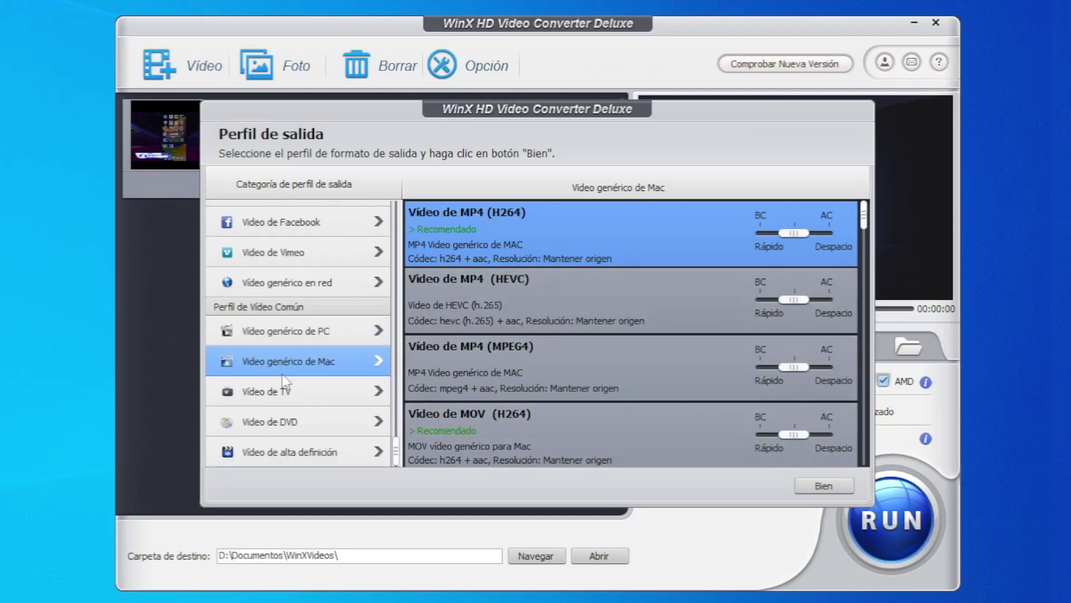
{"action": "left_click", "coordinate": [304, 394]}
{"action": "scroll", "coordinate": [487, 360], "scroll_direction": "down", "scroll_amount": 1}
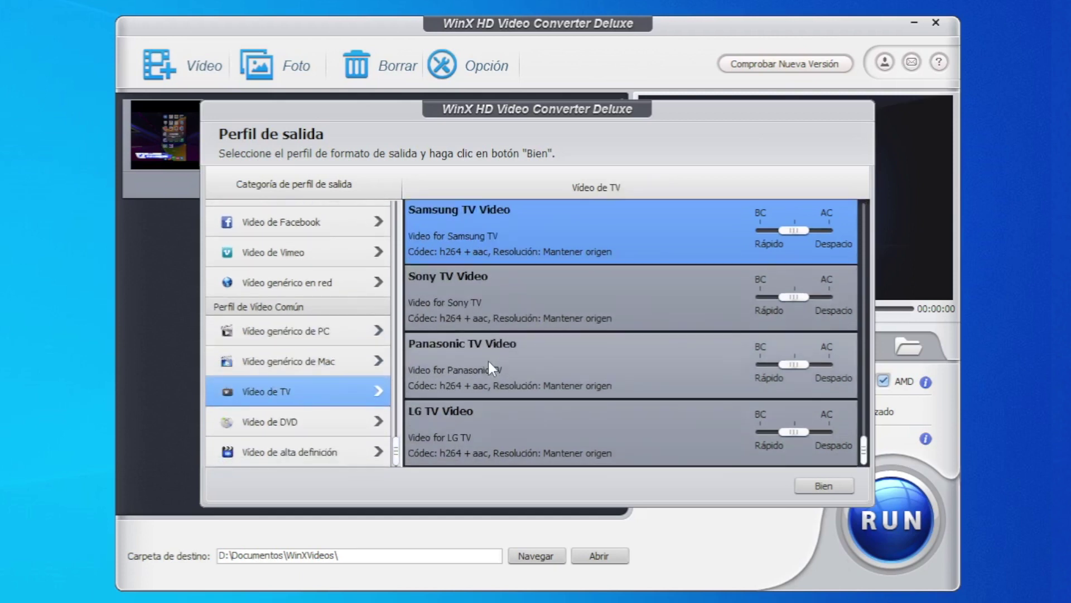
{"action": "left_click", "coordinate": [311, 421]}
{"action": "left_click", "coordinate": [327, 454]}
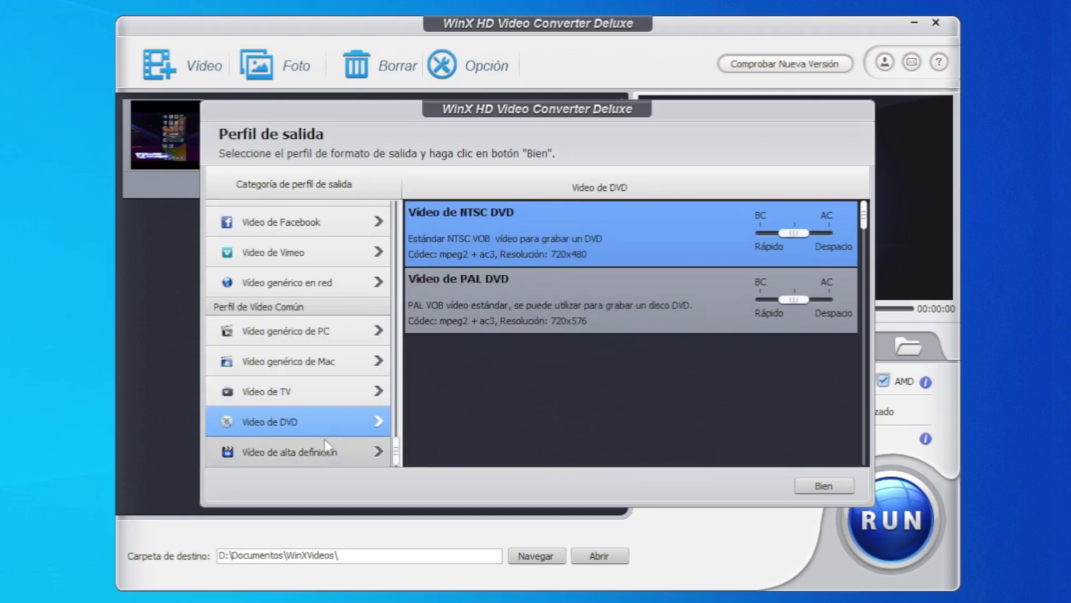
Step: Choose Video de MOV from the General Profiles as the clip's output profile
{"action": "scroll", "coordinate": [320, 336], "scroll_direction": "up", "scroll_amount": 5}
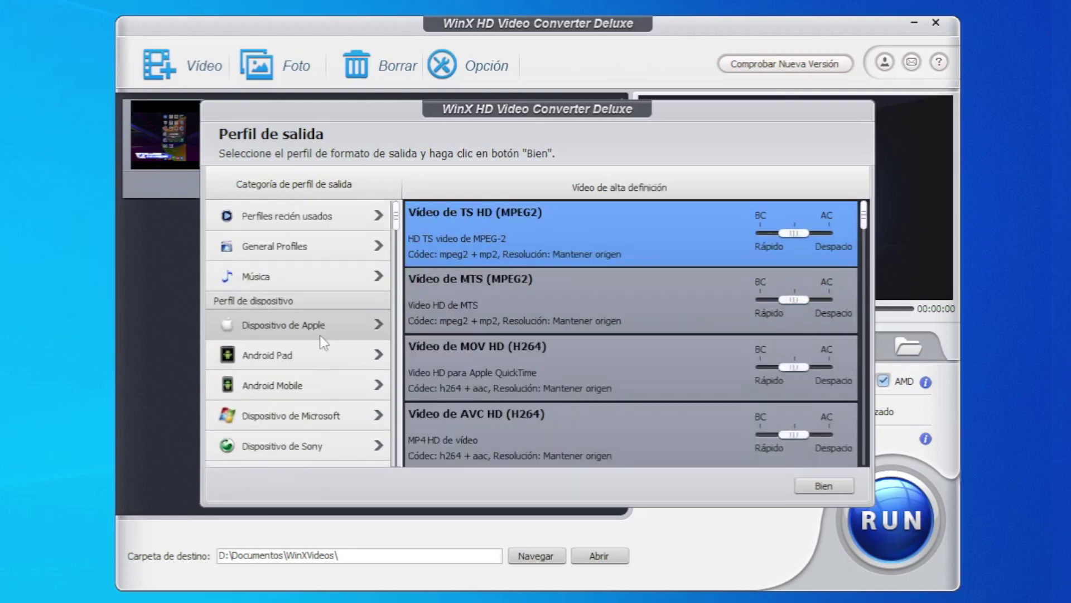
{"action": "left_click", "coordinate": [318, 248]}
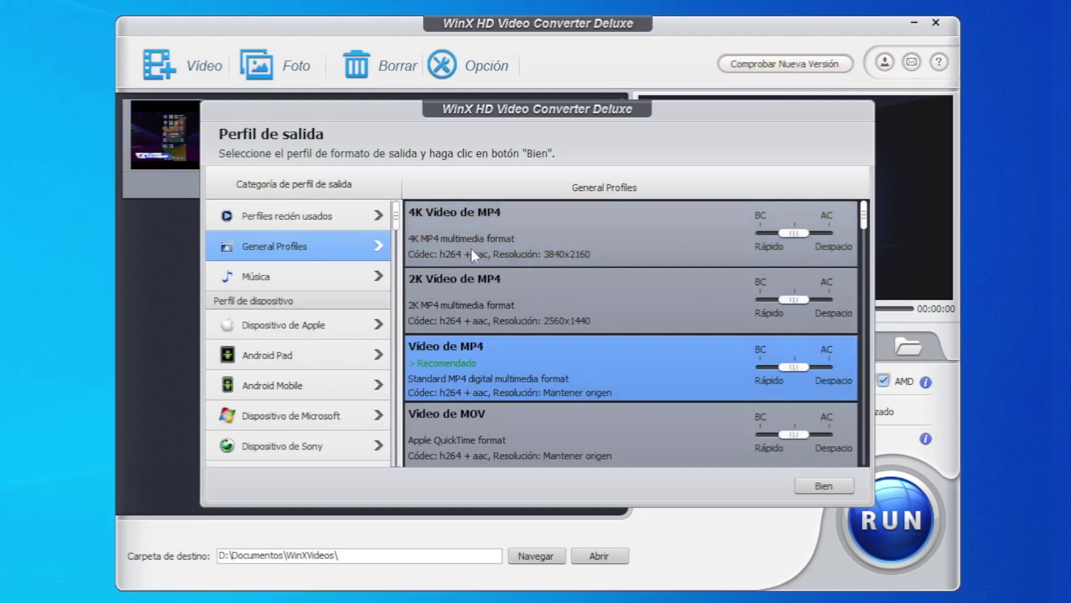
{"action": "scroll", "coordinate": [543, 338], "scroll_direction": "down", "scroll_amount": 1}
{"action": "left_click", "coordinate": [530, 366]}
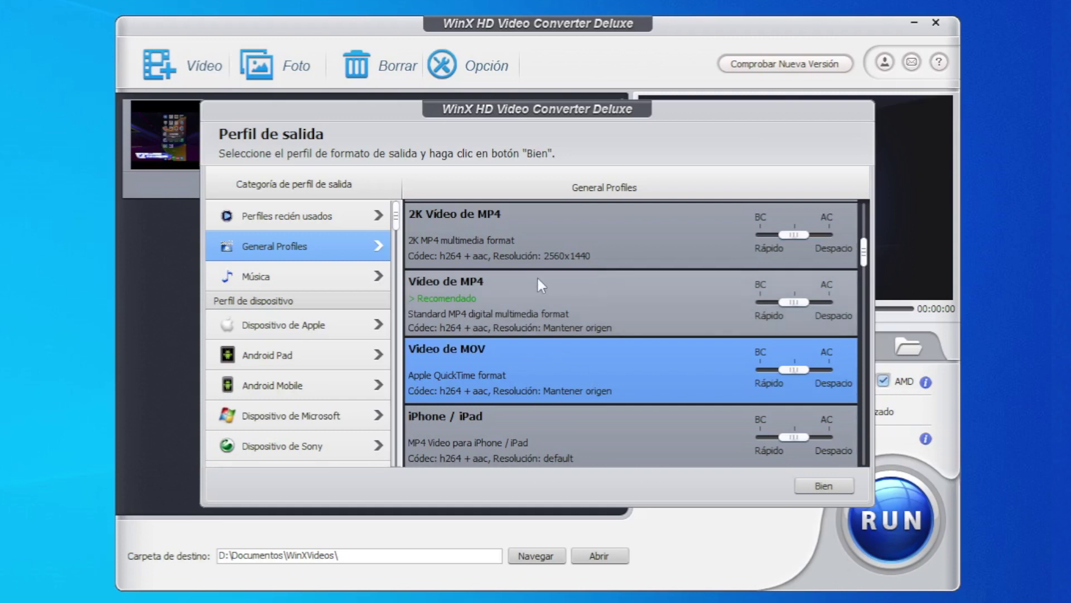
{"action": "left_click", "coordinate": [824, 483]}
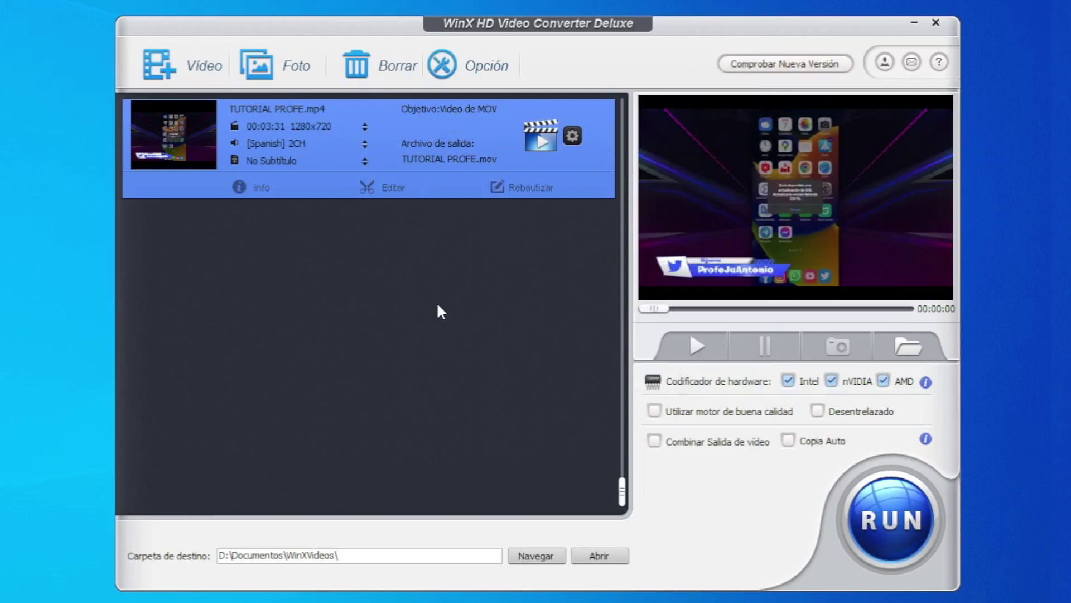
Step: Open the TUTORIAL PROFE clip for editing, try an audio volume adjustment of 5, and disable the adjustment
{"action": "left_click", "coordinate": [390, 188]}
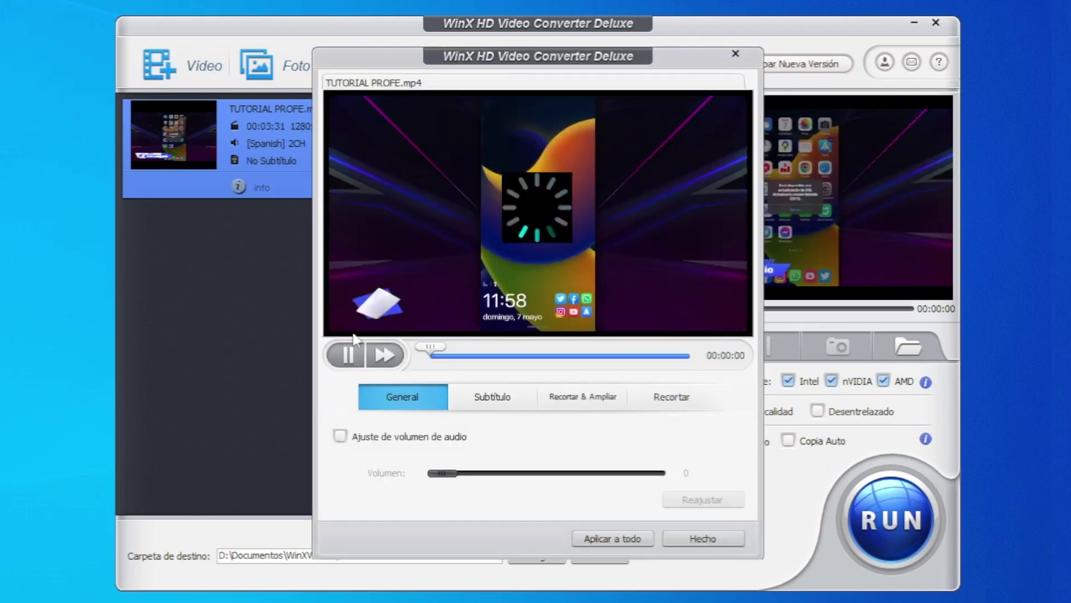
{"action": "left_click", "coordinate": [340, 436]}
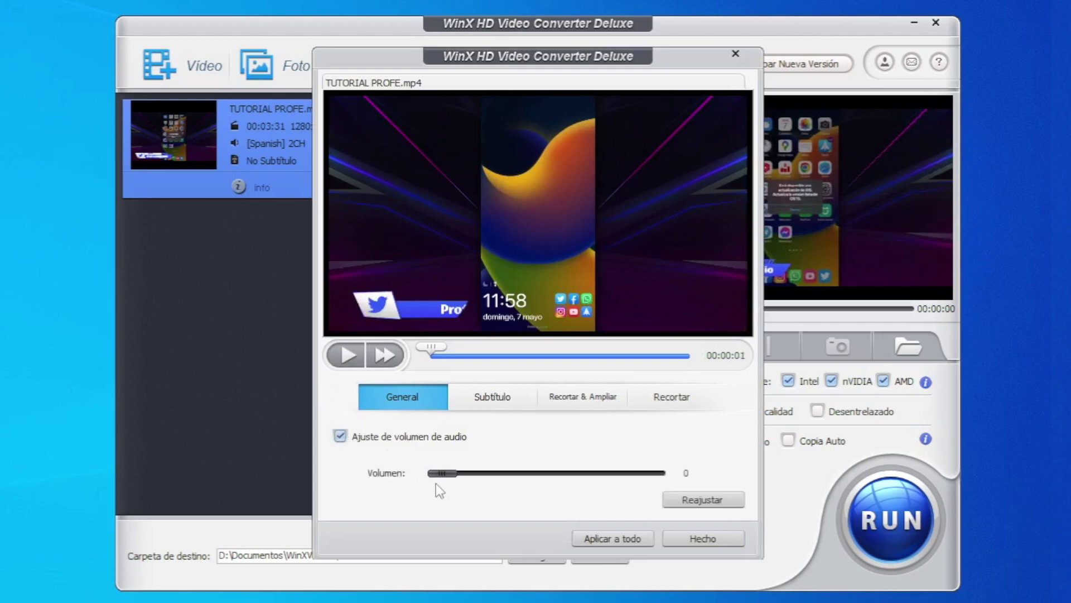
{"action": "left_click_drag", "start_coordinate": [445, 477], "coordinate": [496, 473]}
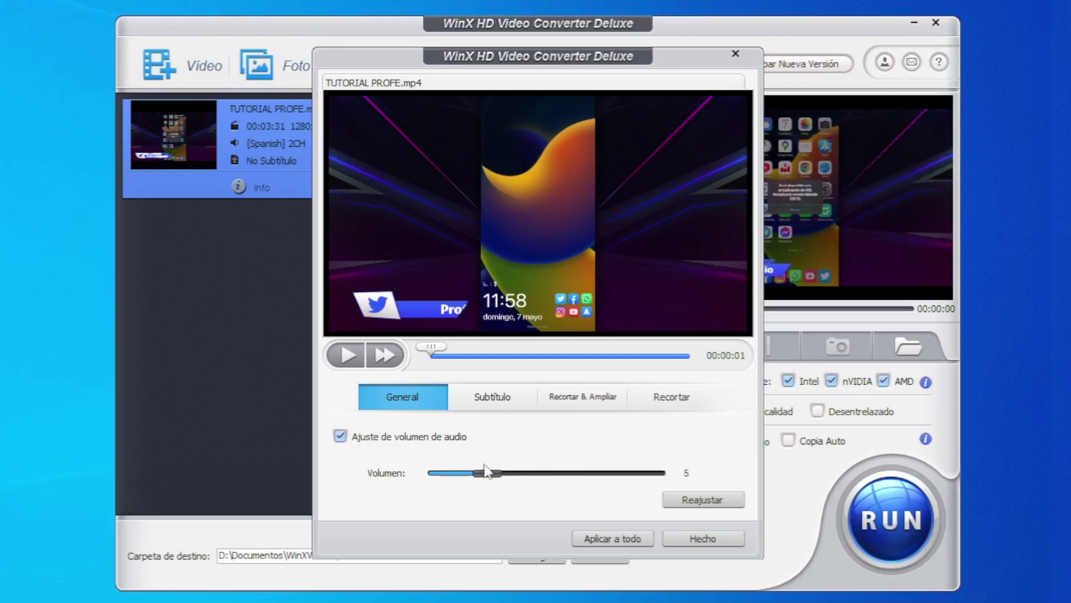
{"action": "left_click", "coordinate": [341, 435]}
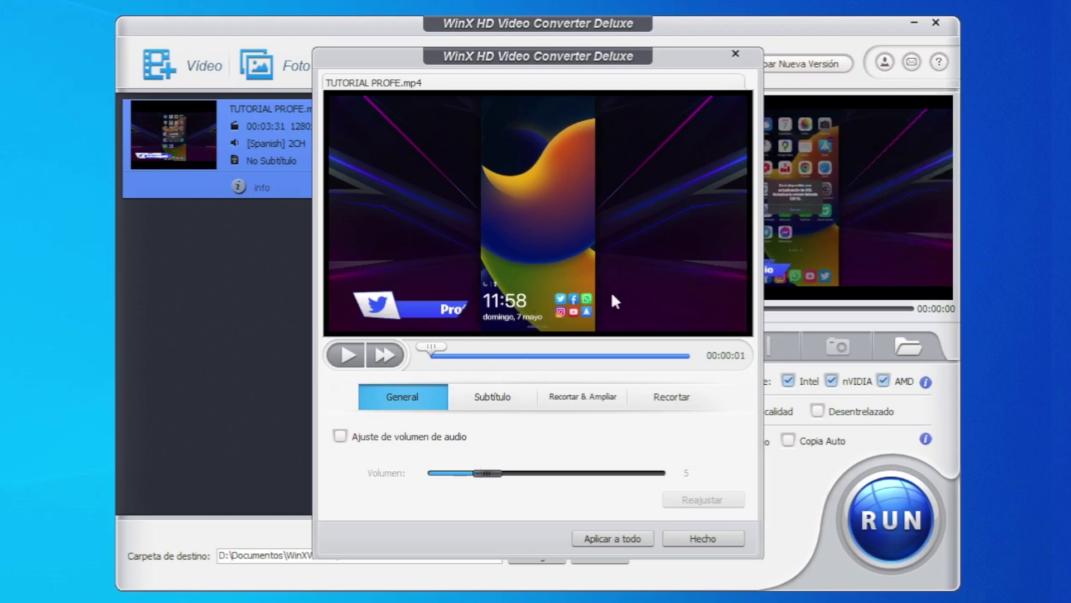
Step: Enable subtitles with the Extra source, check the external subtitle file chooser, and cancel it without adding a file
{"action": "left_click", "coordinate": [489, 402]}
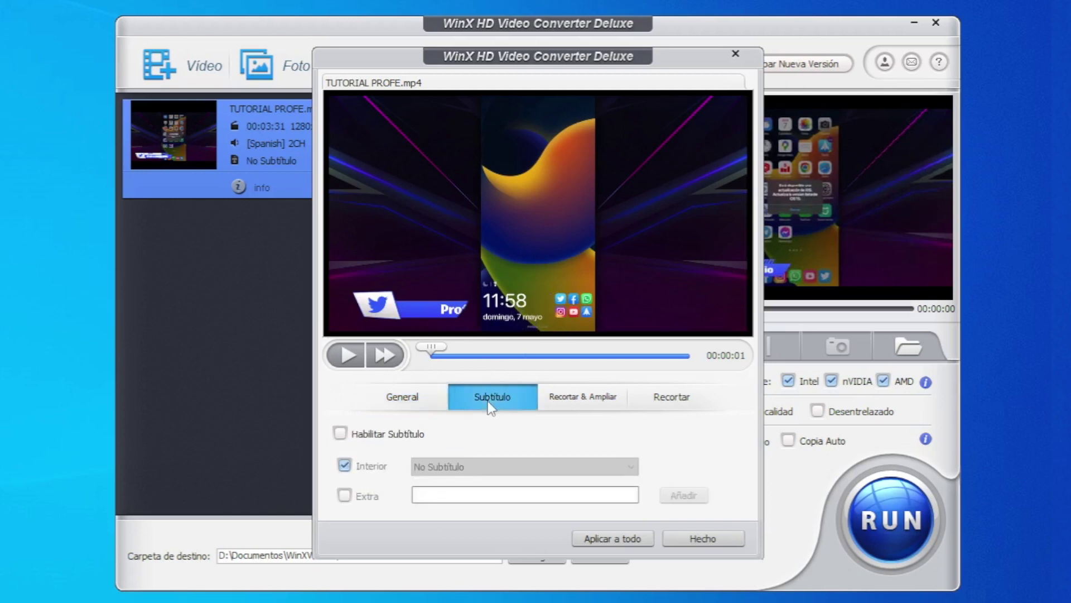
{"action": "left_click", "coordinate": [412, 438]}
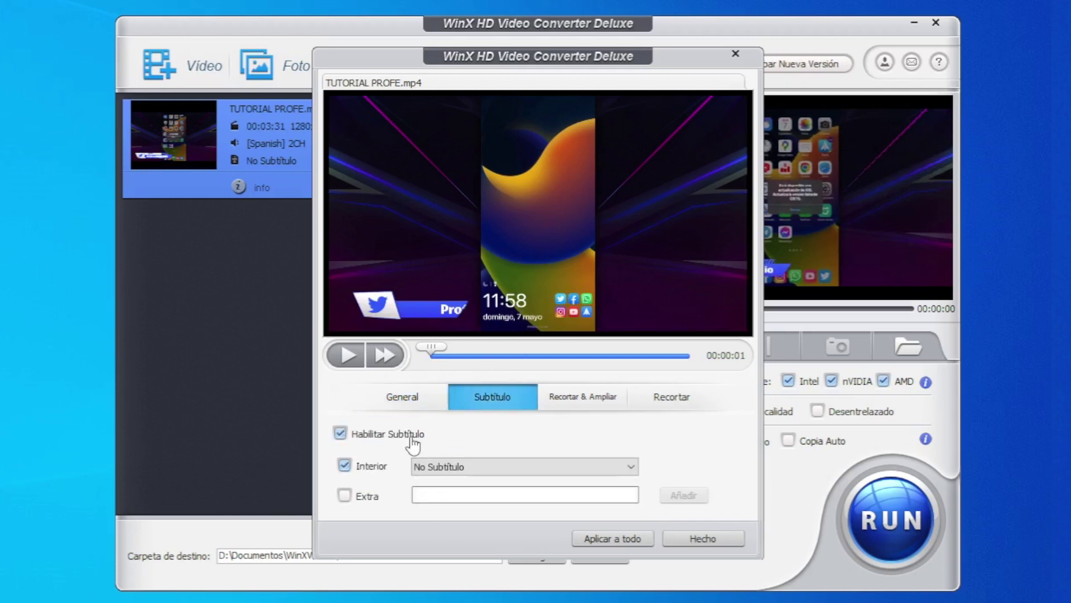
{"action": "left_click", "coordinate": [371, 499]}
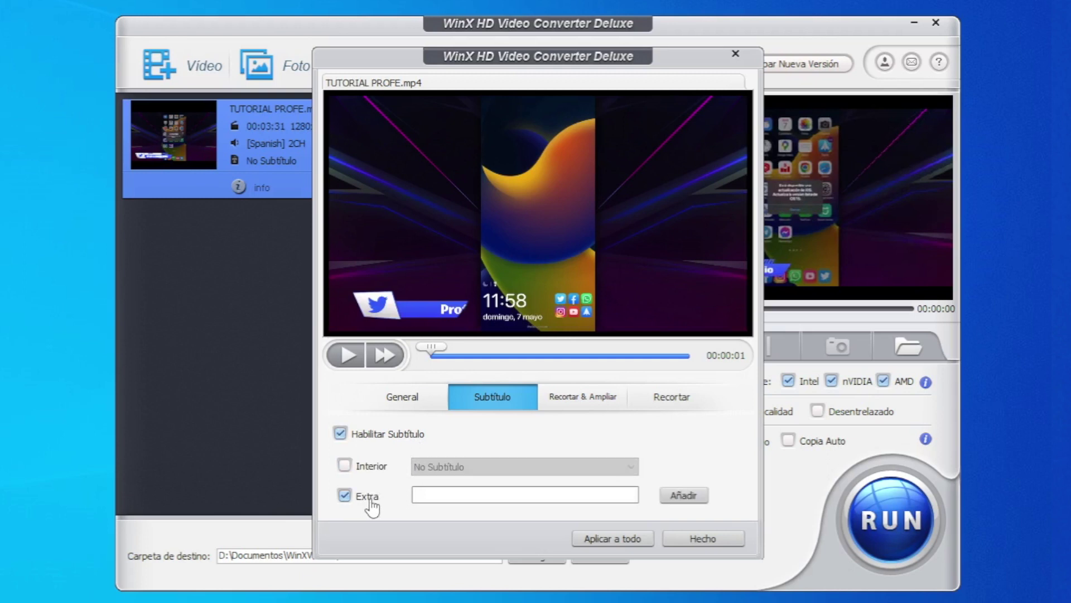
{"action": "left_click", "coordinate": [683, 503]}
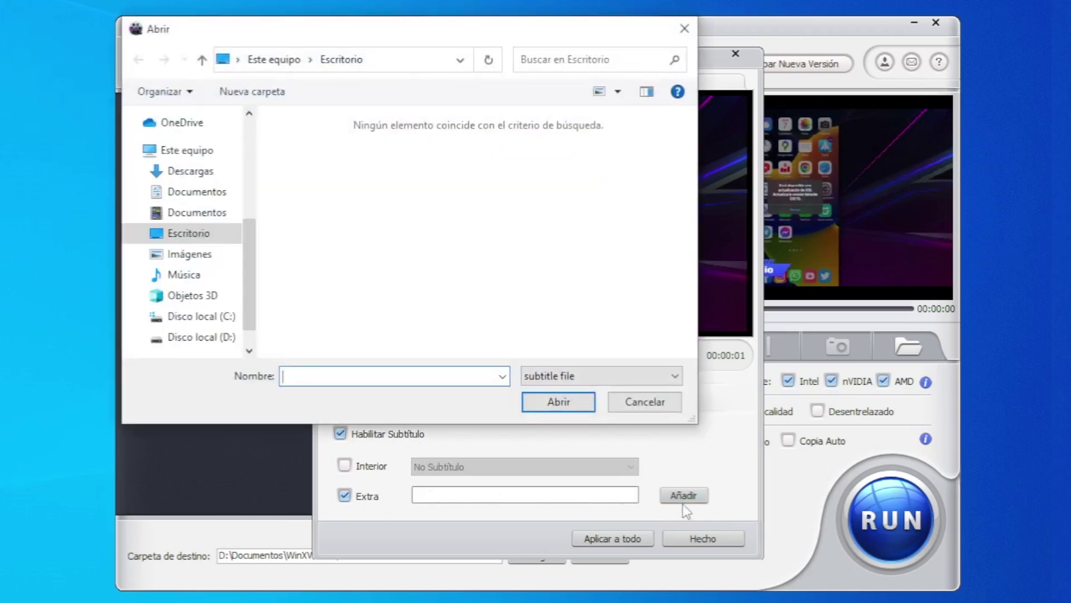
{"action": "left_click", "coordinate": [580, 376]}
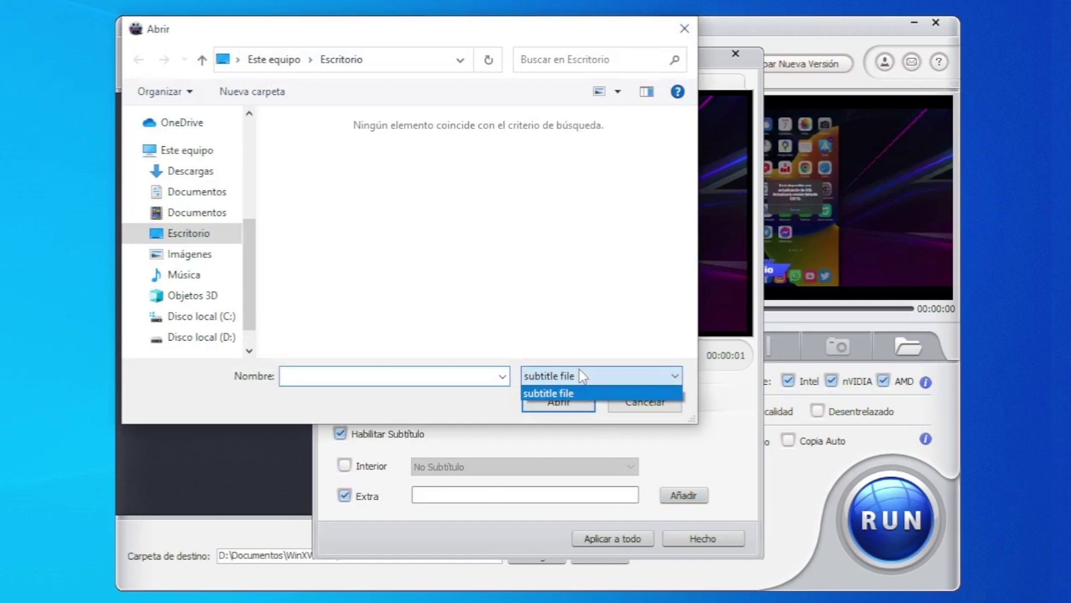
{"action": "left_click", "coordinate": [580, 372]}
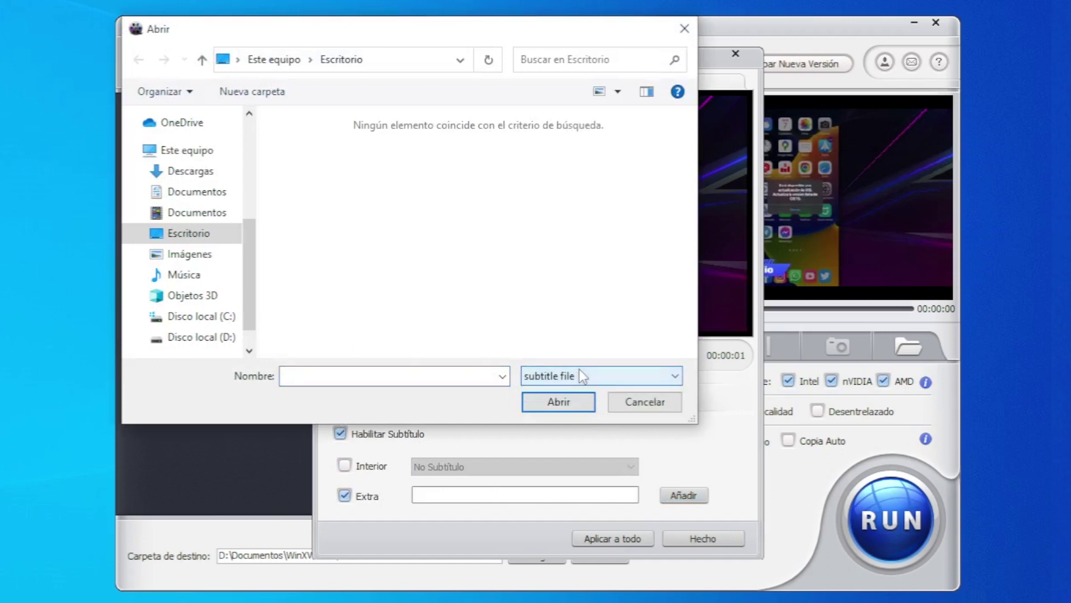
{"action": "left_click", "coordinate": [642, 400]}
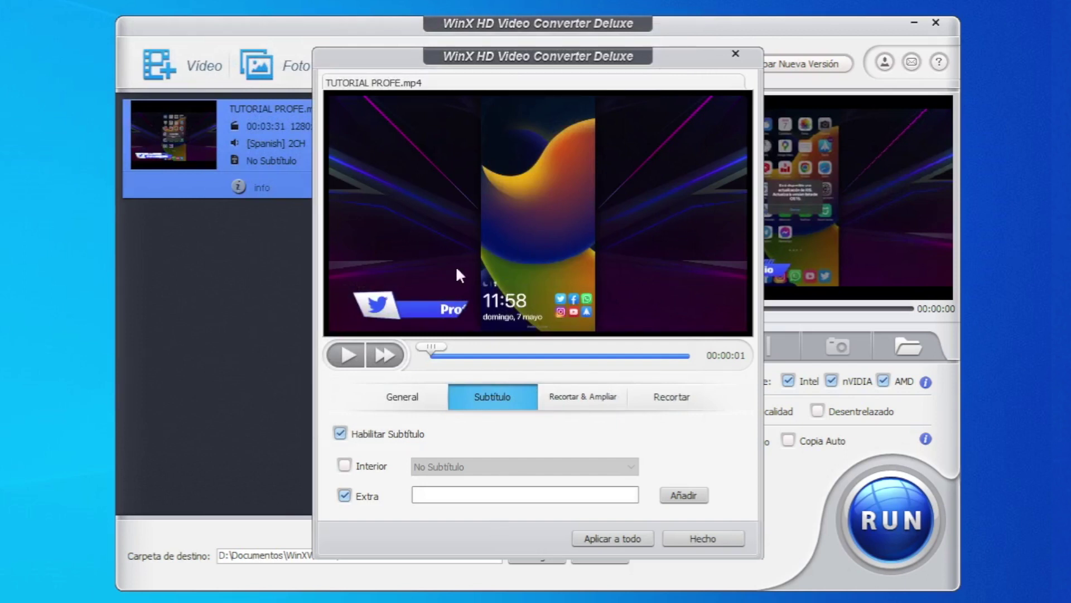
Step: Enable cropping, frame the central phone screen at 342 by 588 from position 474, 66, and enable automatic expansion to the profile resolution
{"action": "left_click", "coordinate": [559, 401]}
{"action": "left_click", "coordinate": [399, 437]}
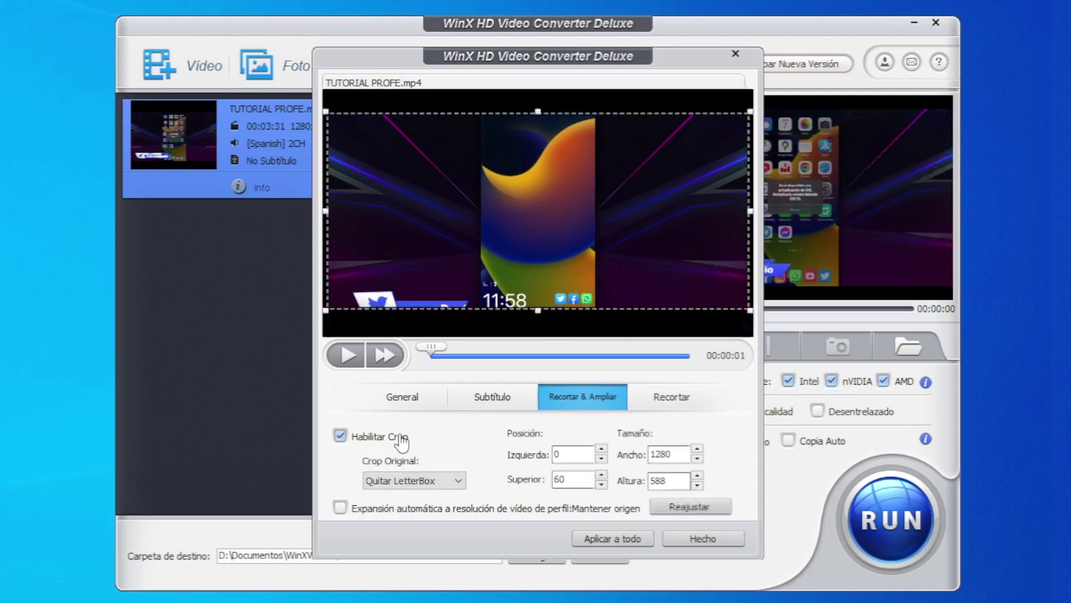
{"action": "left_click_drag", "start_coordinate": [326, 210], "coordinate": [479, 210]}
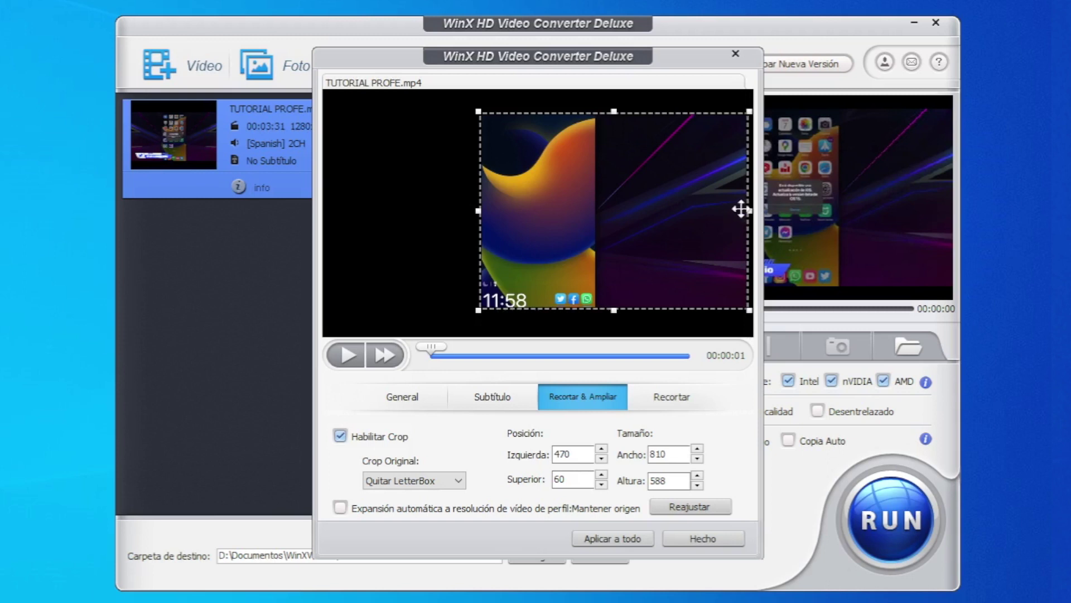
{"action": "left_click_drag", "start_coordinate": [748, 211], "coordinate": [589, 210]}
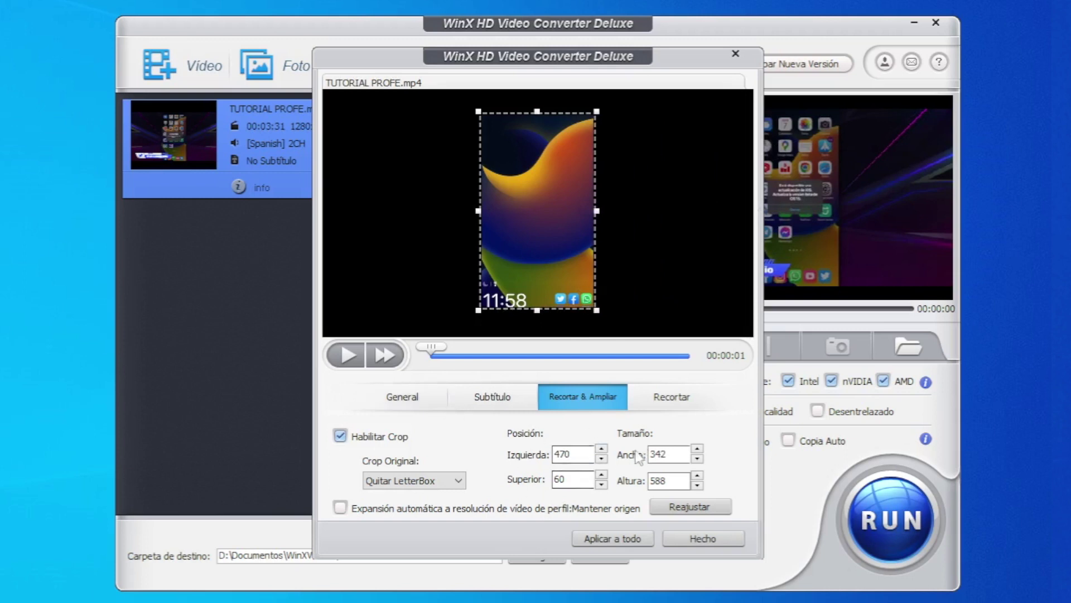
{"action": "mouse_move", "coordinate": [548, 268]}
{"action": "left_mouse_down"}
{"action": "mouse_move", "coordinate": [562, 253]}
{"action": "mouse_move", "coordinate": [542, 259]}
{"action": "left_mouse_up"}
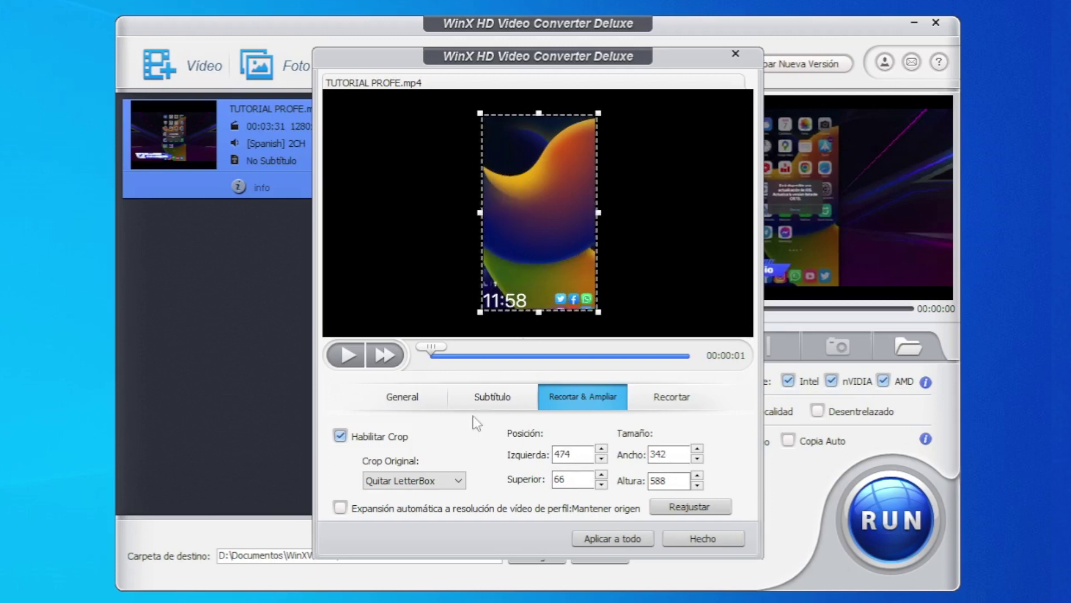
{"action": "left_click", "coordinate": [340, 508]}
Step: Enable trimming, keep the segment from about 00:01:10 to 00:01:59, and finish editing the clip
{"action": "left_click", "coordinate": [671, 399]}
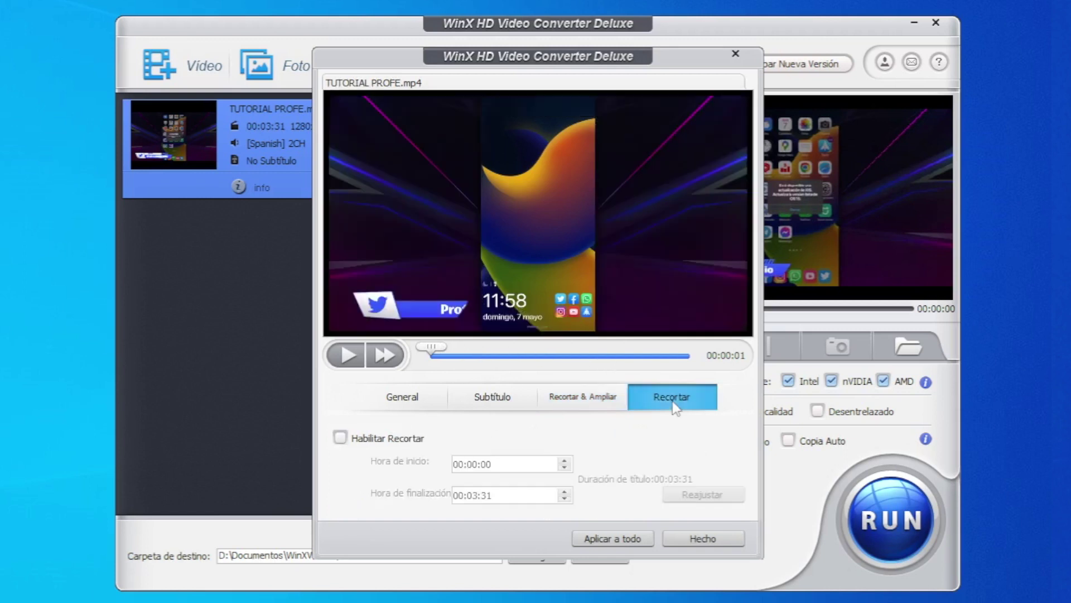
{"action": "left_click", "coordinate": [417, 441]}
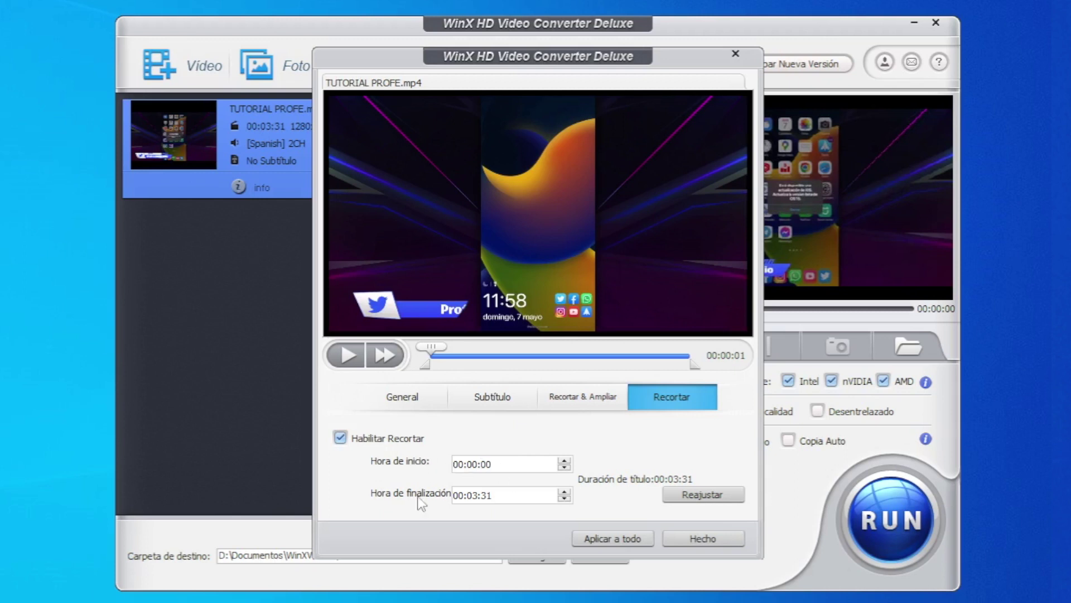
{"action": "left_click_drag", "start_coordinate": [424, 364], "coordinate": [512, 363]}
{"action": "left_click_drag", "start_coordinate": [695, 364], "coordinate": [581, 363]}
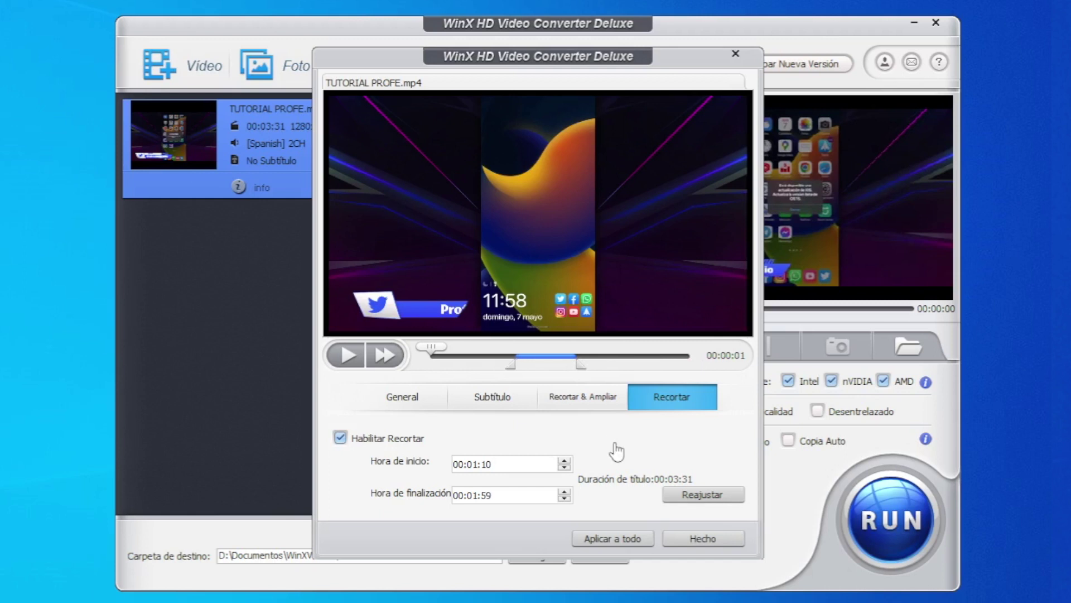
{"action": "left_click", "coordinate": [704, 537]}
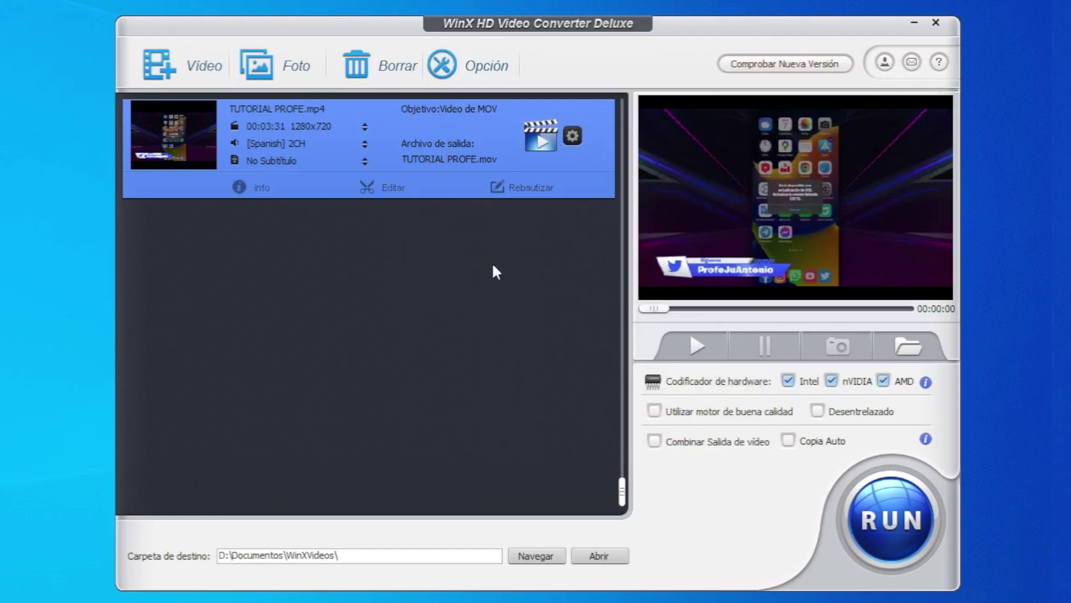
Step: Review and accept the clip's output name and tag info, and confirm Vídeo de MP4 as its output profile
{"action": "left_click", "coordinate": [527, 188]}
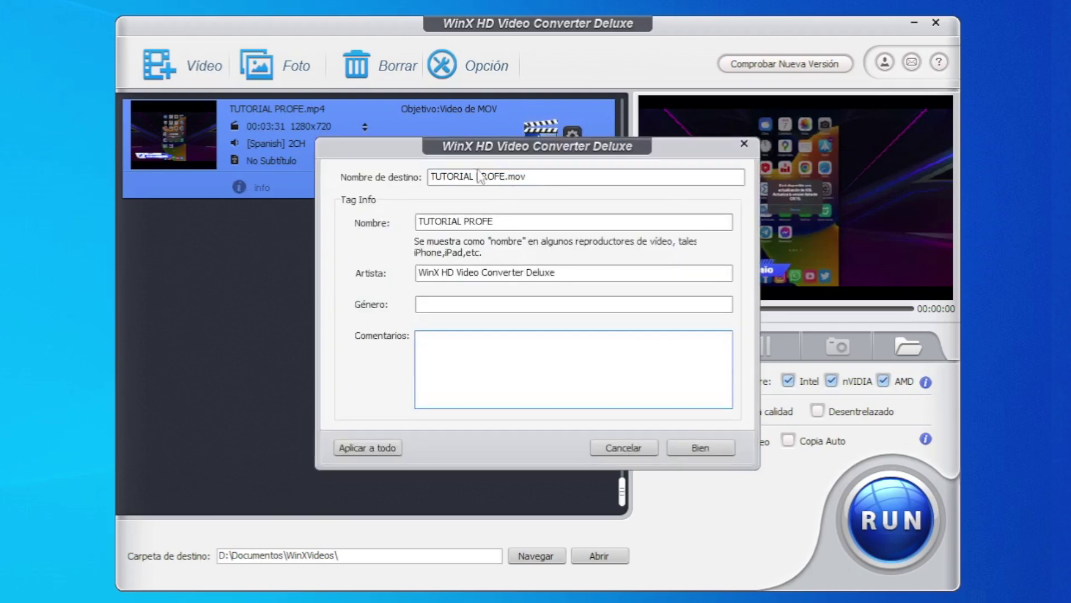
{"action": "left_click", "coordinate": [688, 453]}
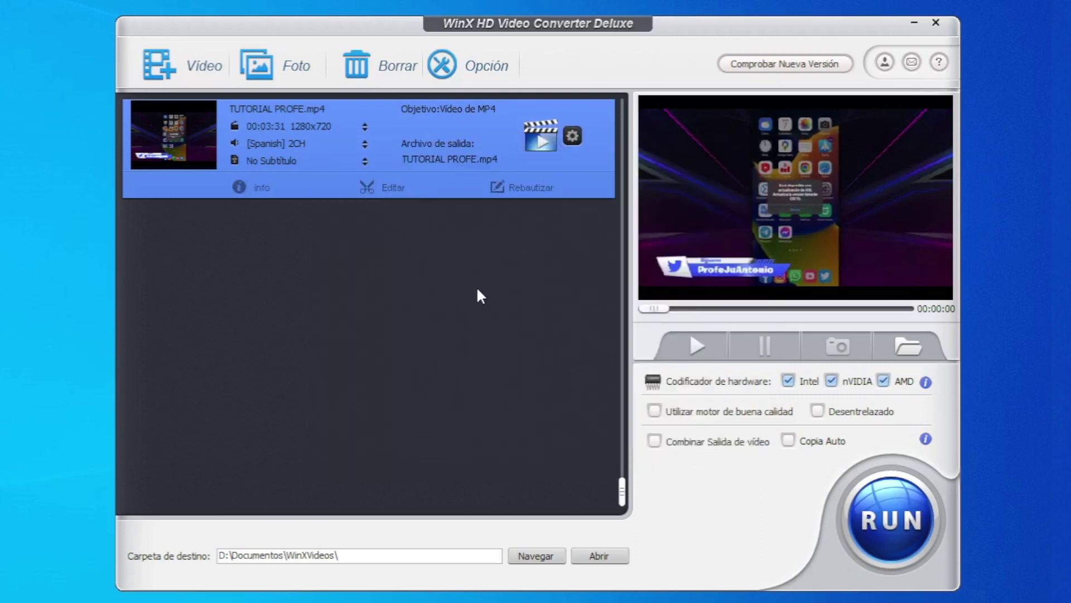
{"action": "left_click", "coordinate": [540, 144]}
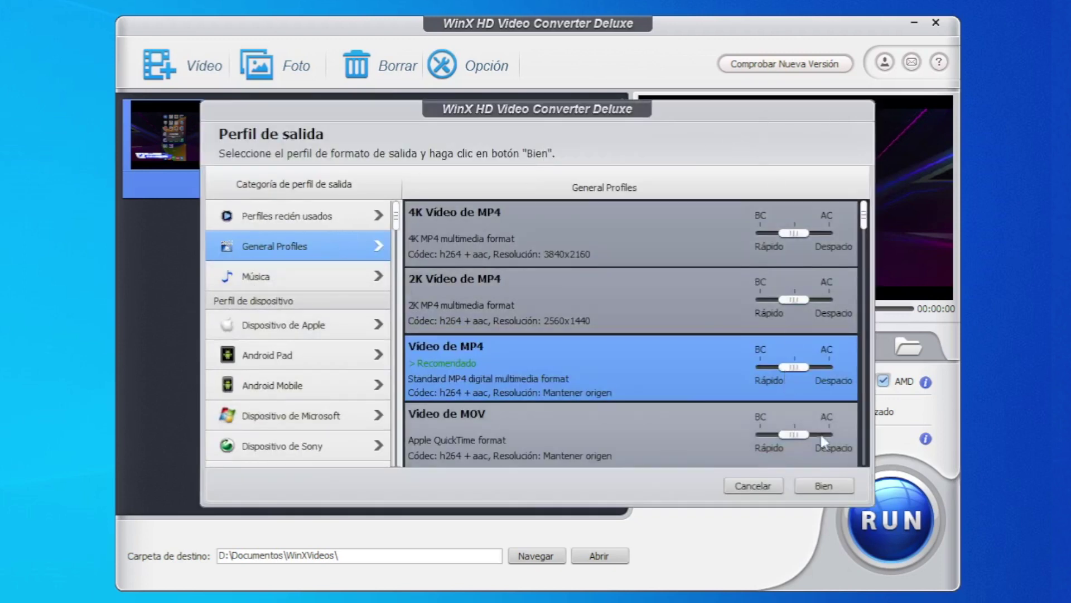
{"action": "left_click", "coordinate": [836, 482]}
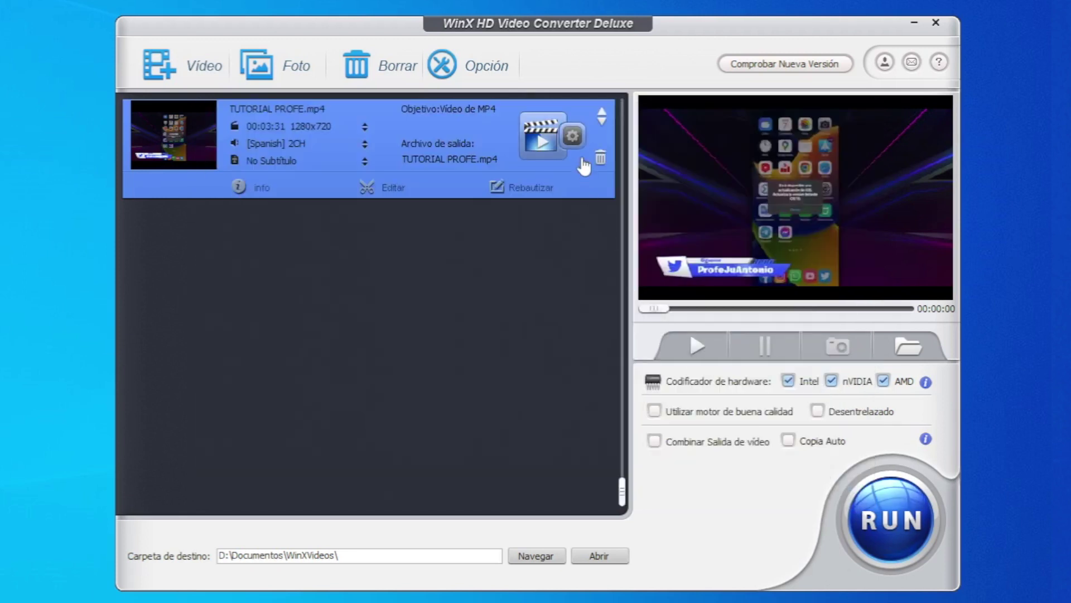
Step: Open the output settings of TUTORIAL PROFE.mp4 and reconfirm Vídeo de MP4 from General Profiles as its profile
{"action": "left_click", "coordinate": [573, 137]}
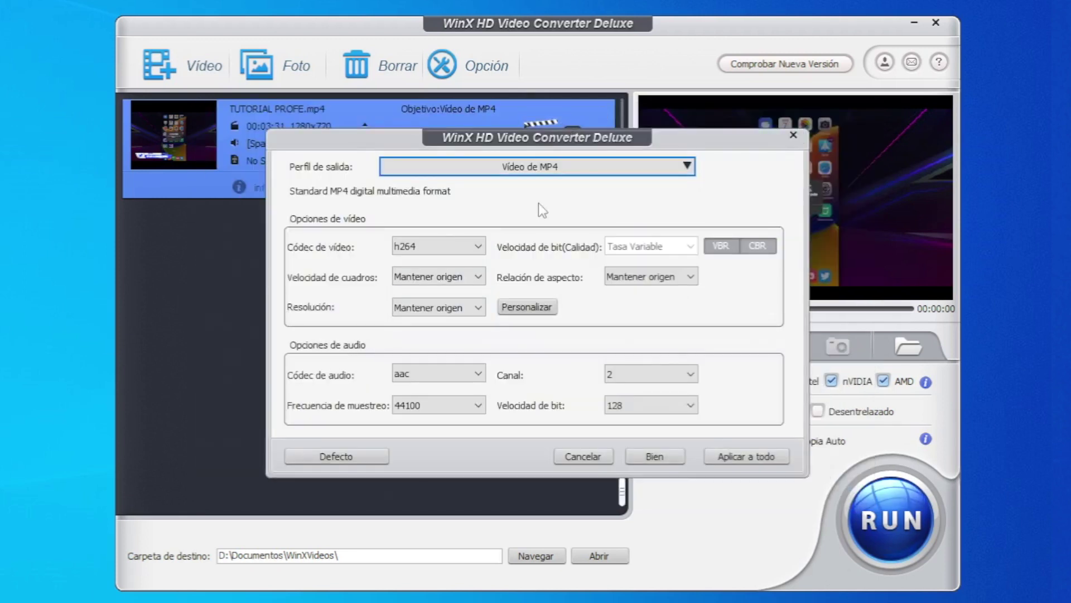
{"action": "left_click", "coordinate": [551, 165]}
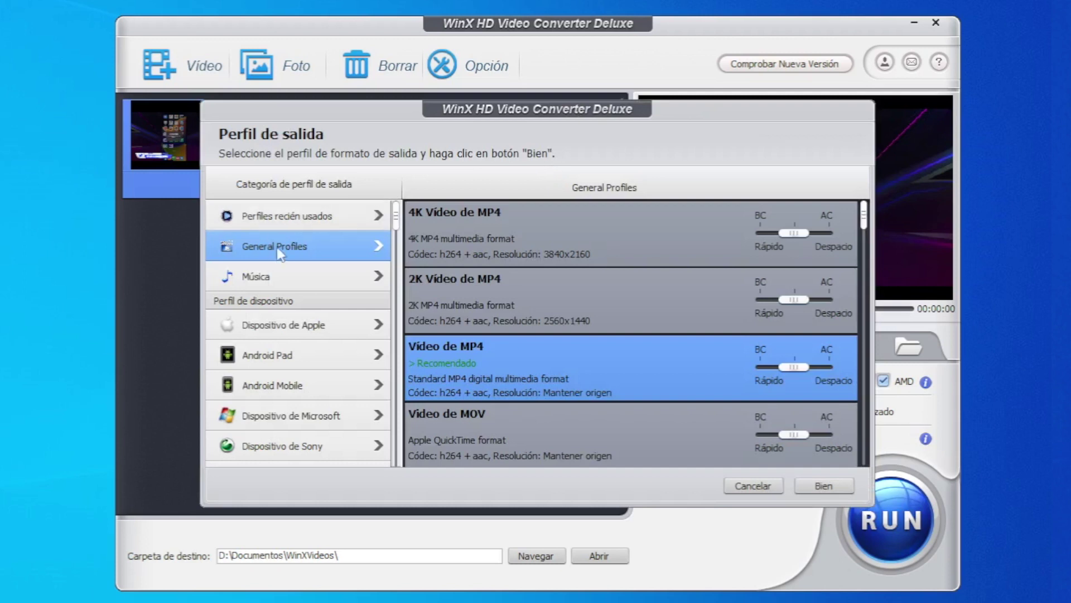
{"action": "left_click", "coordinate": [823, 486]}
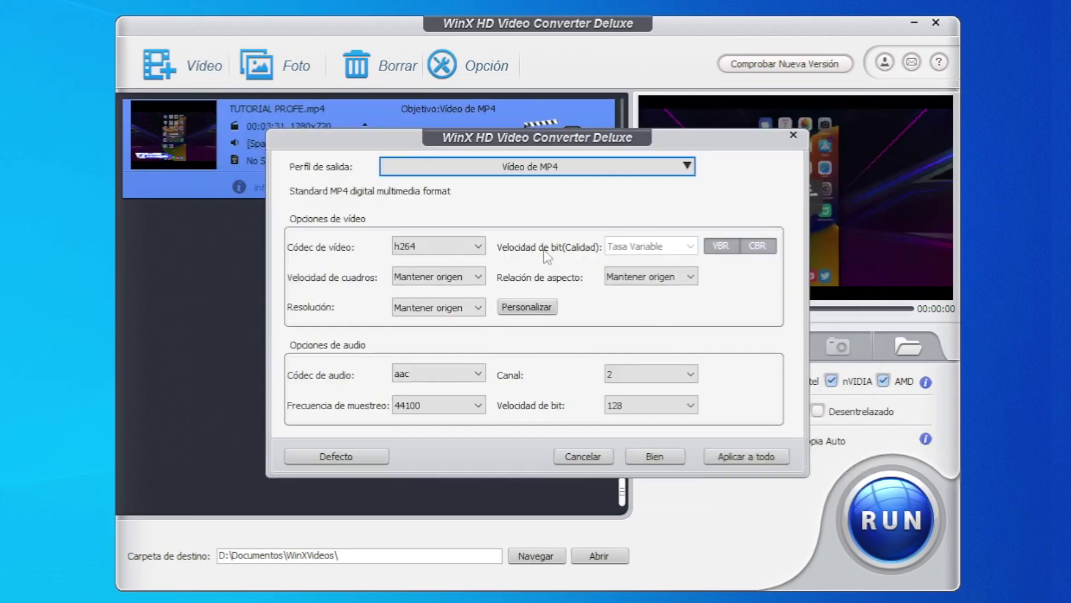
Step: Review the available video codec, frame rate and resolution options for the clip's output without changing them
{"action": "left_click", "coordinate": [478, 246]}
{"action": "left_click", "coordinate": [474, 260]}
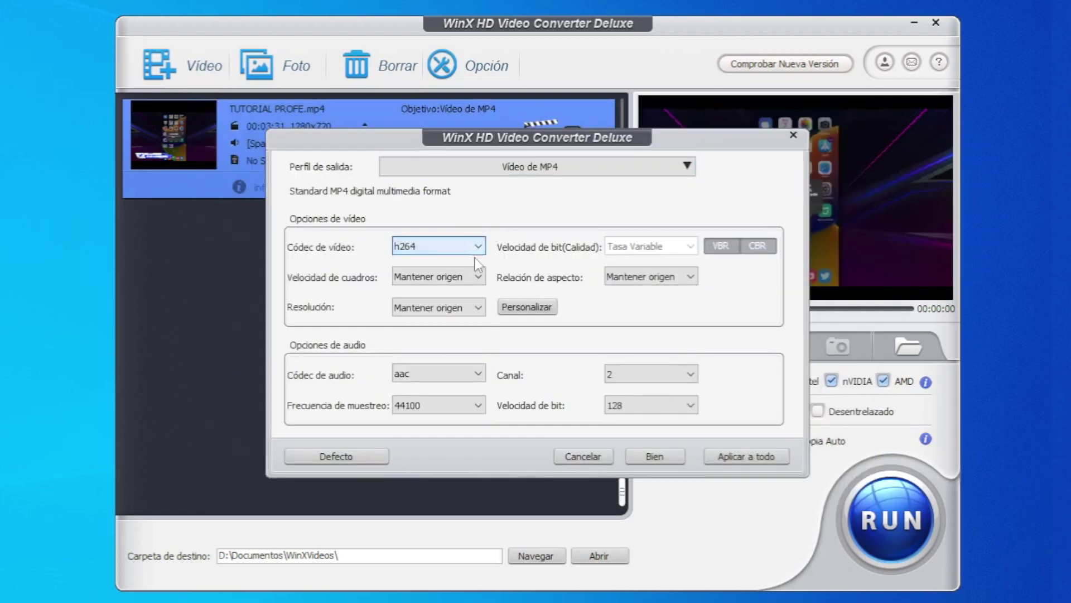
{"action": "left_click", "coordinate": [478, 277]}
{"action": "left_click", "coordinate": [478, 278]}
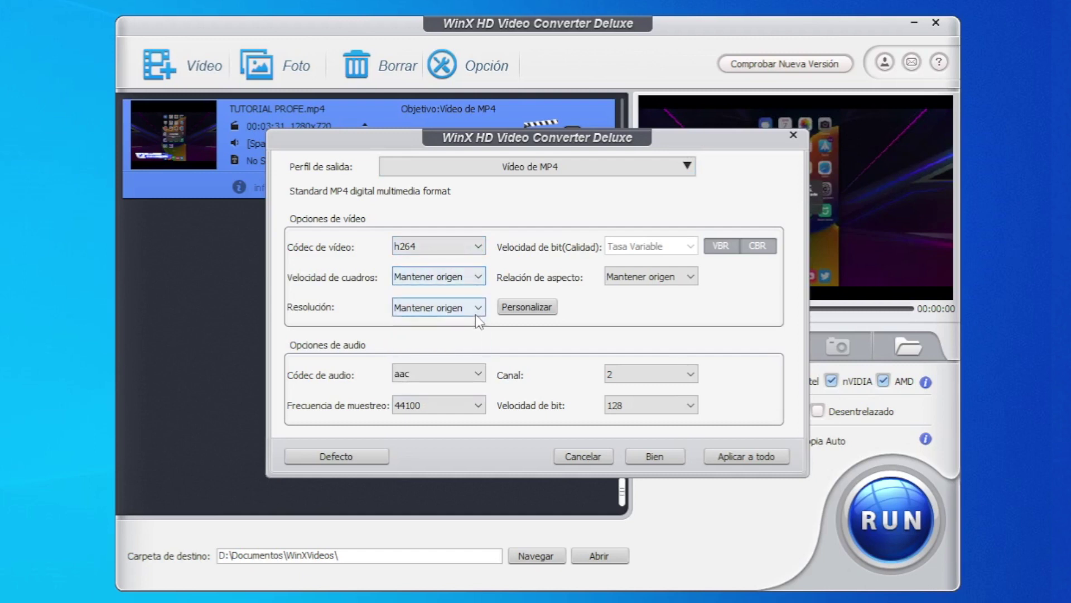
{"action": "left_click", "coordinate": [478, 308]}
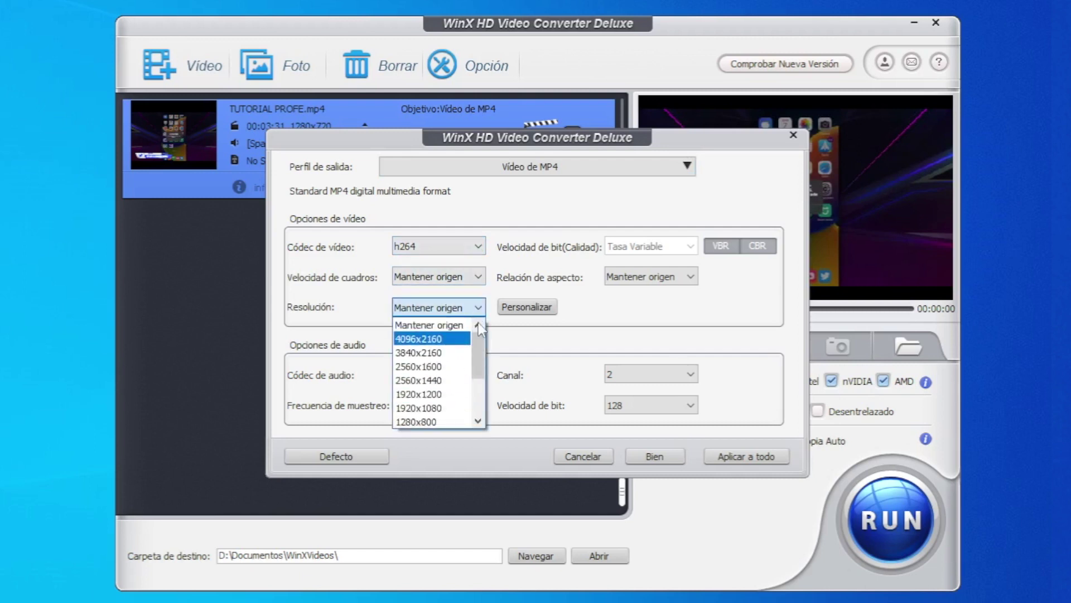
{"action": "left_click", "coordinate": [480, 306]}
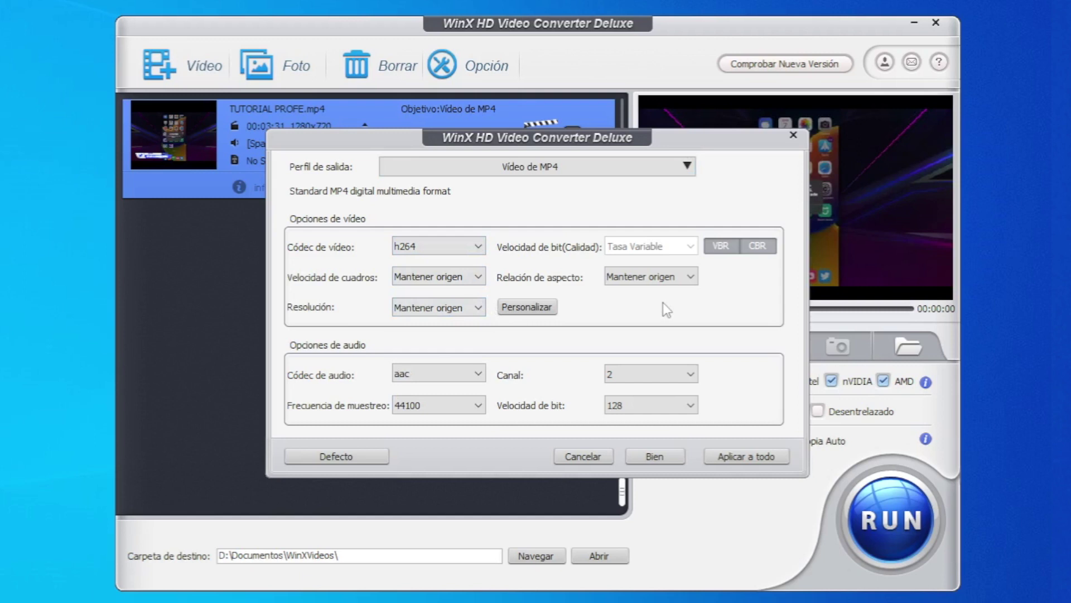
Step: Review the audio codec, sample rate and bit rate options, and accept the clip's output settings
{"action": "left_click", "coordinate": [480, 375]}
{"action": "left_click", "coordinate": [481, 380]}
{"action": "left_click", "coordinate": [478, 405]}
{"action": "left_click", "coordinate": [478, 405]}
{"action": "left_click", "coordinate": [635, 396]}
{"action": "left_click", "coordinate": [634, 396]}
{"action": "left_click", "coordinate": [656, 457]}
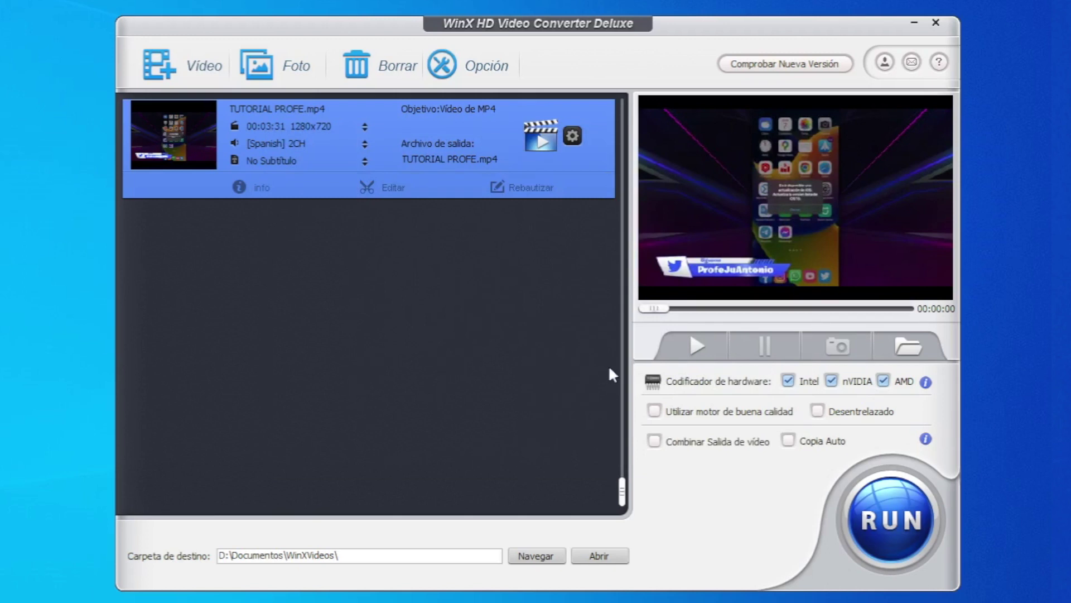
Step: Convert the edited clip and open the resulting TUTORIAL PROFE video from the output folder
{"action": "left_click", "coordinate": [891, 530]}
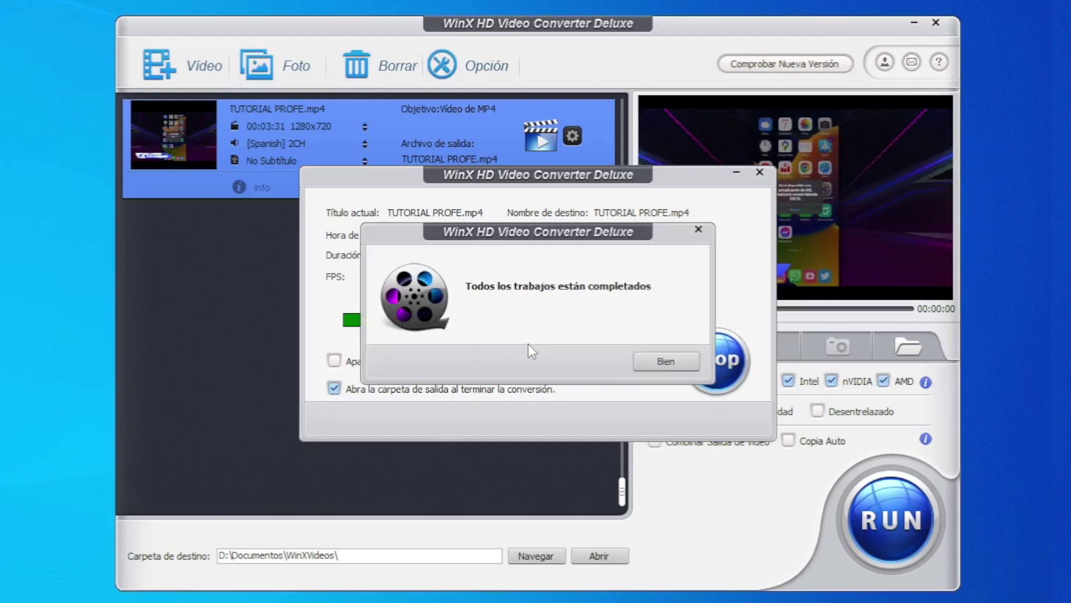
{"action": "left_click", "coordinate": [655, 364]}
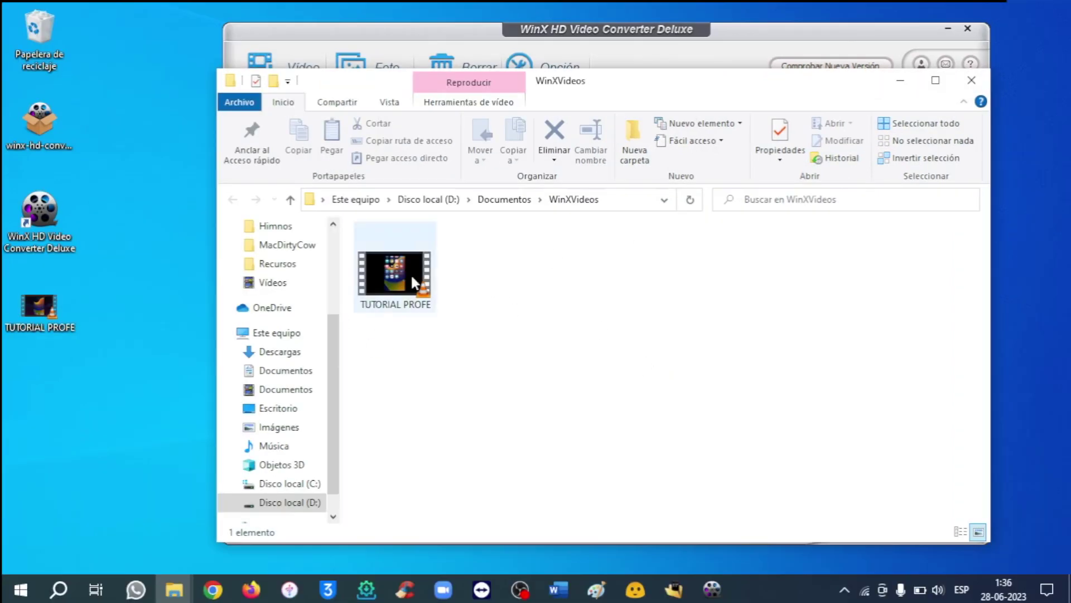
{"action": "left_click", "coordinate": [321, 291]}
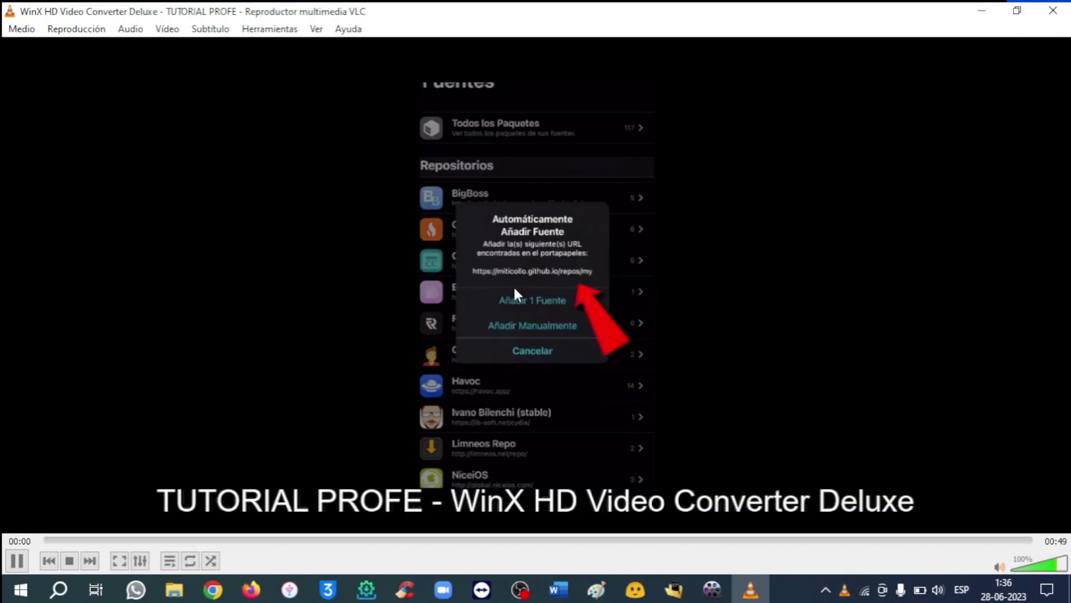
Step: Check the converted video by skipping through it to the end, and close the player and the output folder
{"action": "left_click", "coordinate": [17, 560]}
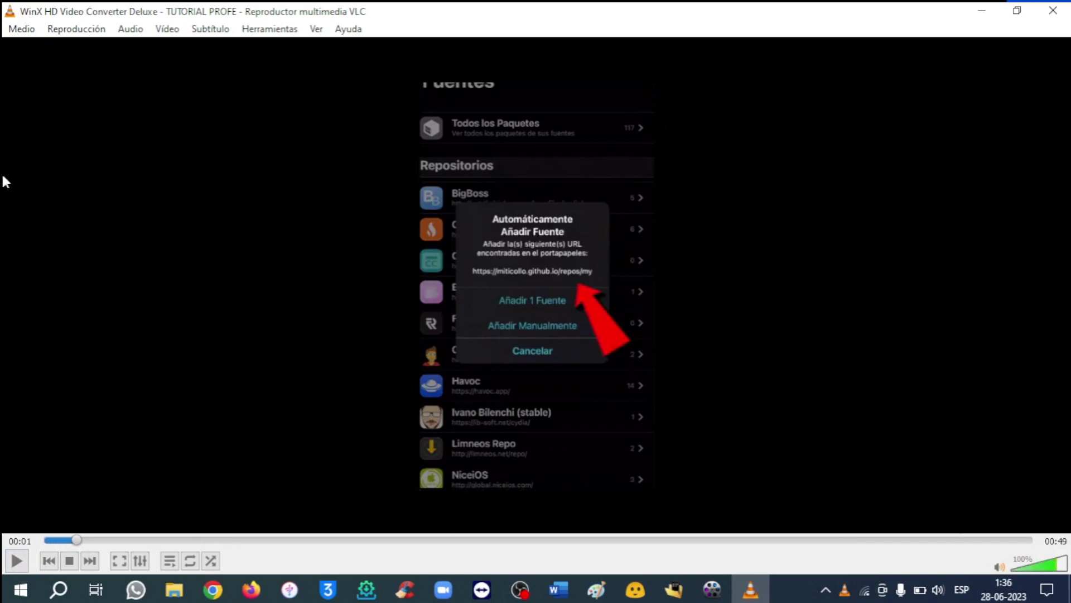
{"action": "left_click", "coordinate": [450, 540]}
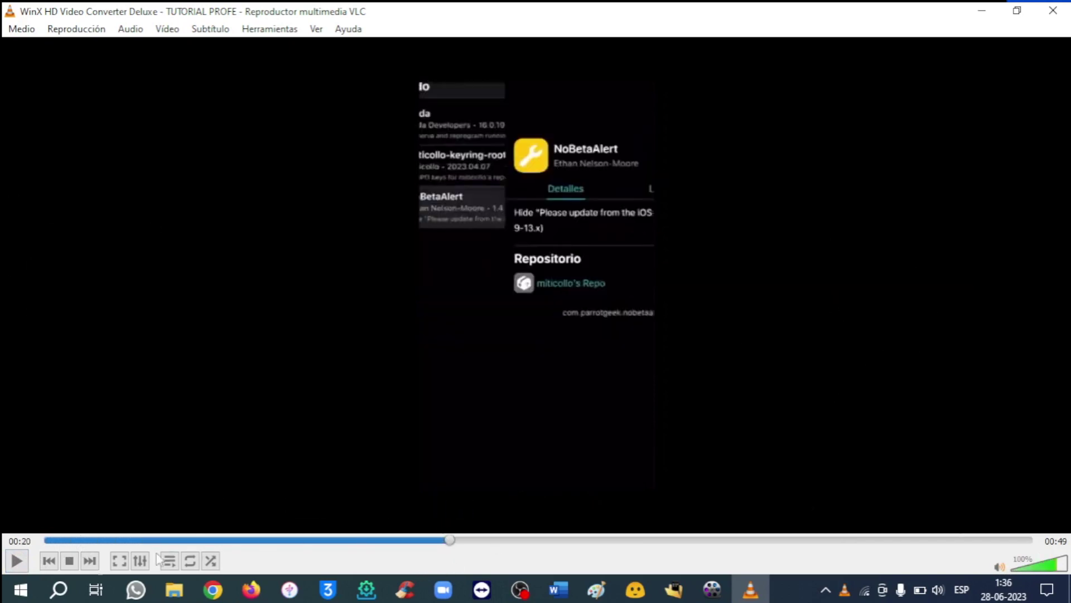
{"action": "left_click", "coordinate": [16, 560]}
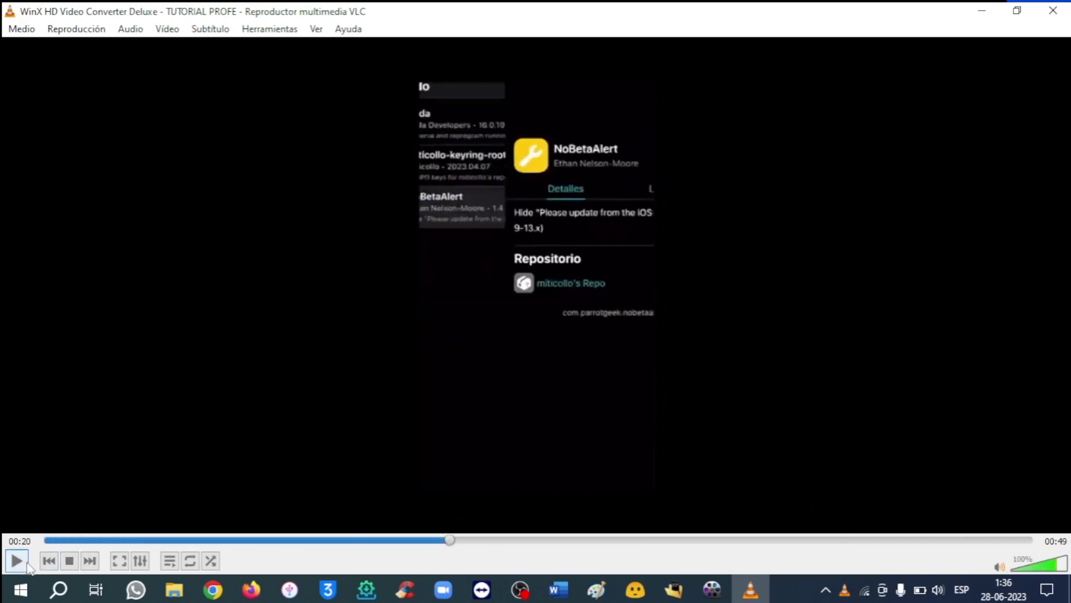
{"action": "left_click", "coordinate": [636, 539]}
{"action": "left_click", "coordinate": [740, 539]}
{"action": "left_click", "coordinate": [865, 540]}
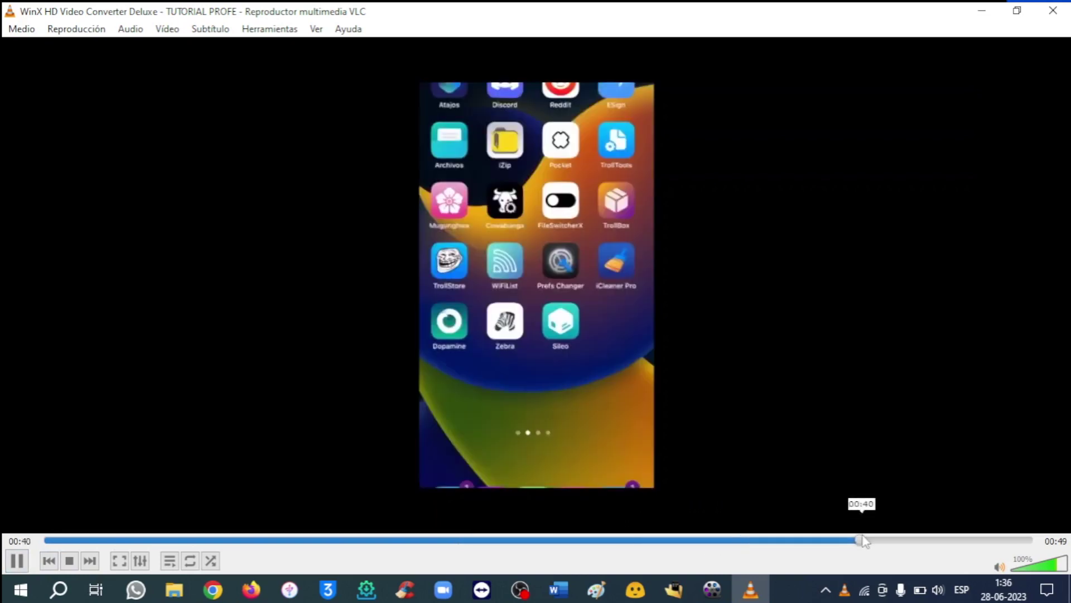
{"action": "left_click", "coordinate": [977, 540]}
{"action": "left_click", "coordinate": [1030, 540]}
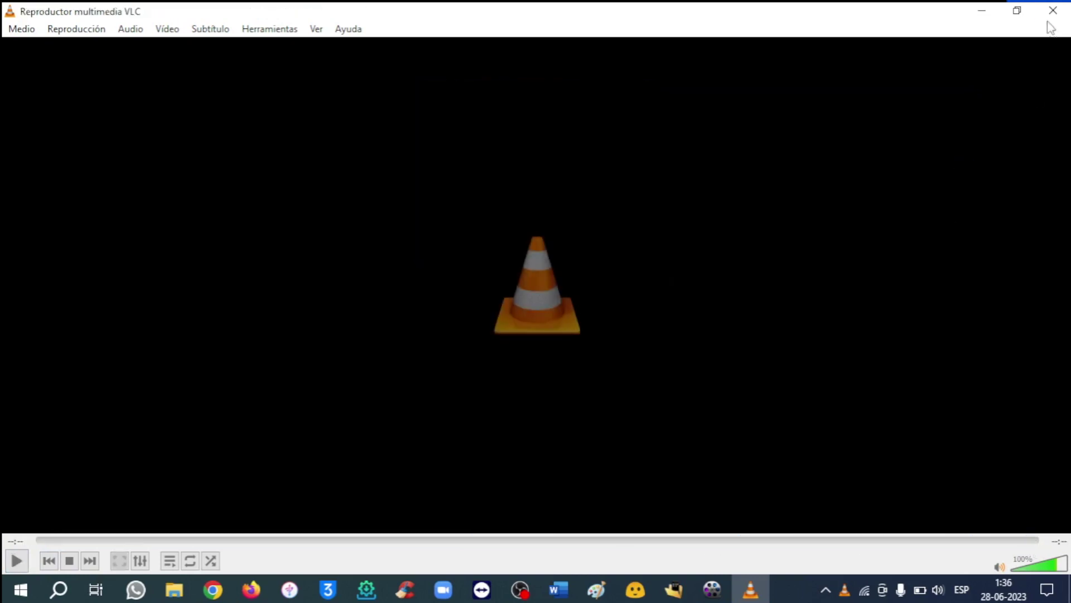
{"action": "left_click", "coordinate": [1052, 11]}
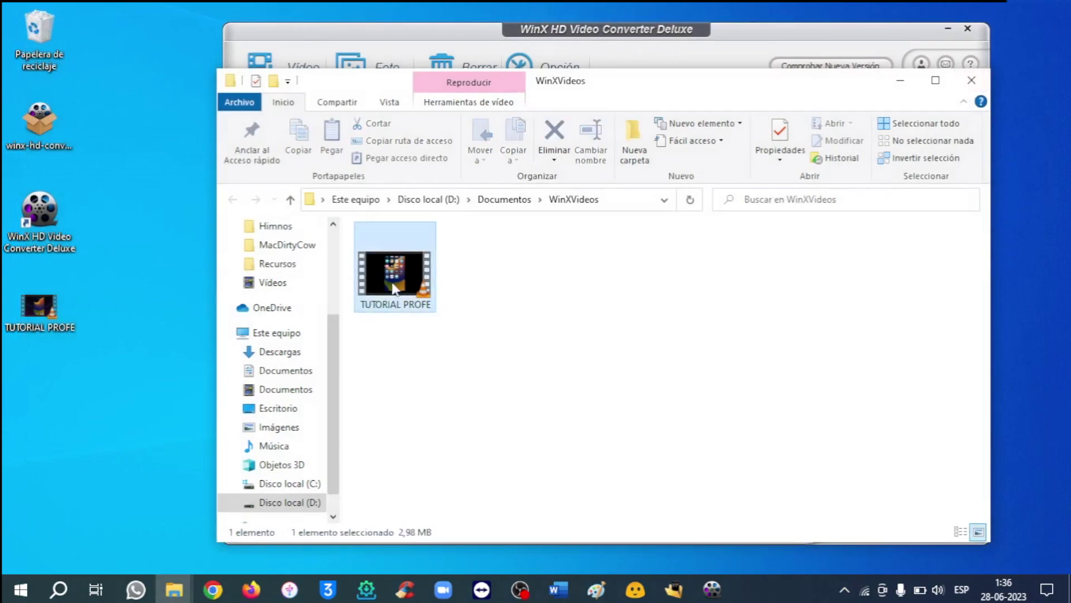
{"action": "left_click", "coordinate": [555, 319]}
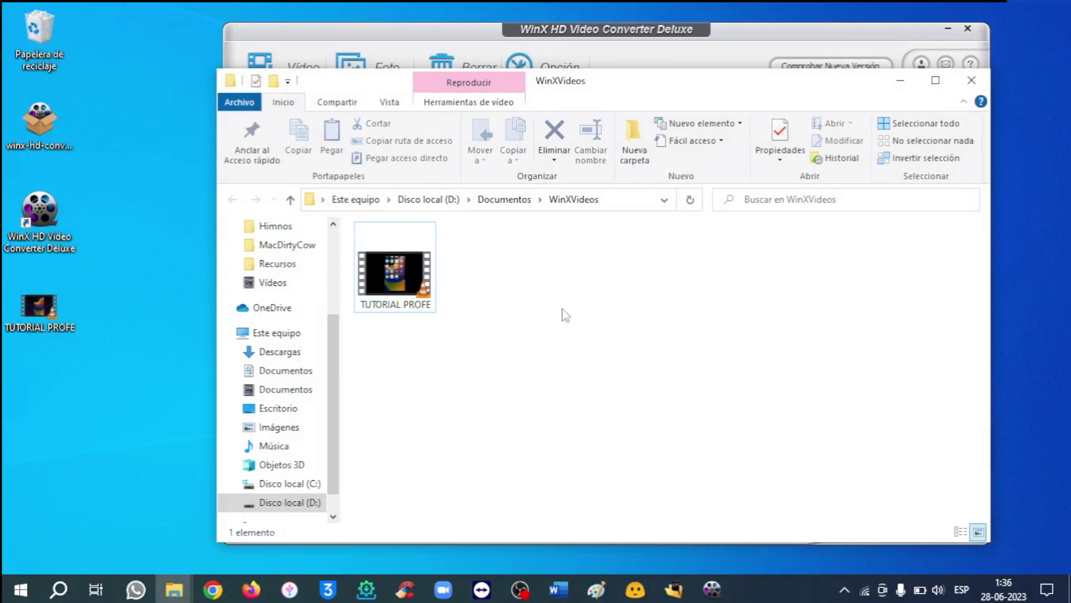
{"action": "left_click", "coordinate": [971, 83]}
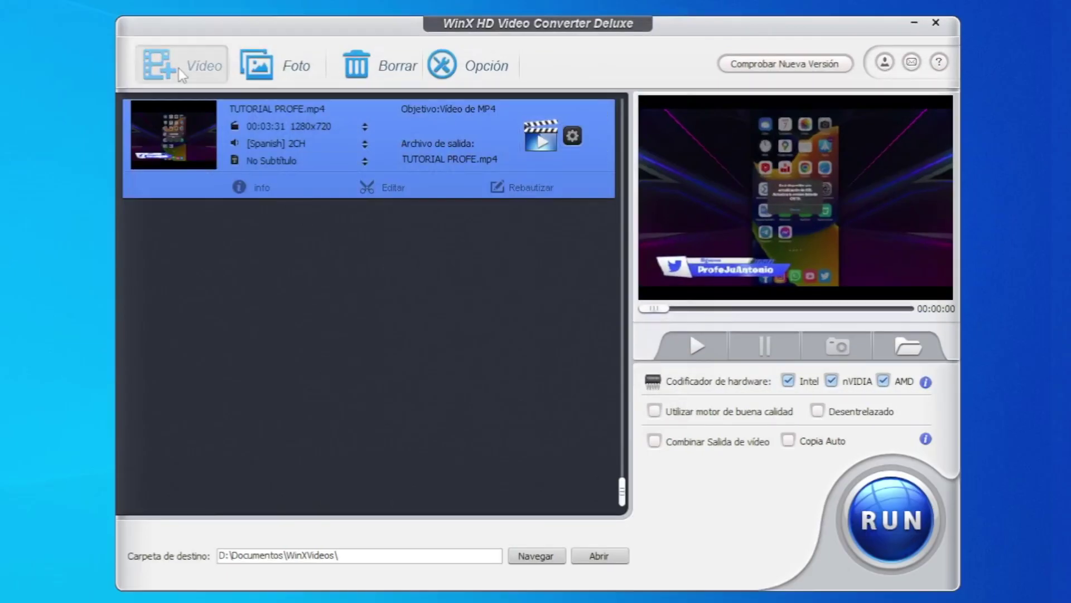
Step: Add VIDEO CANAL.mp4 to the conversion list and review its subtitle, crop and trim options without editing it
{"action": "left_click", "coordinate": [280, 70]}
{"action": "double_click", "coordinate": [423, 142]}
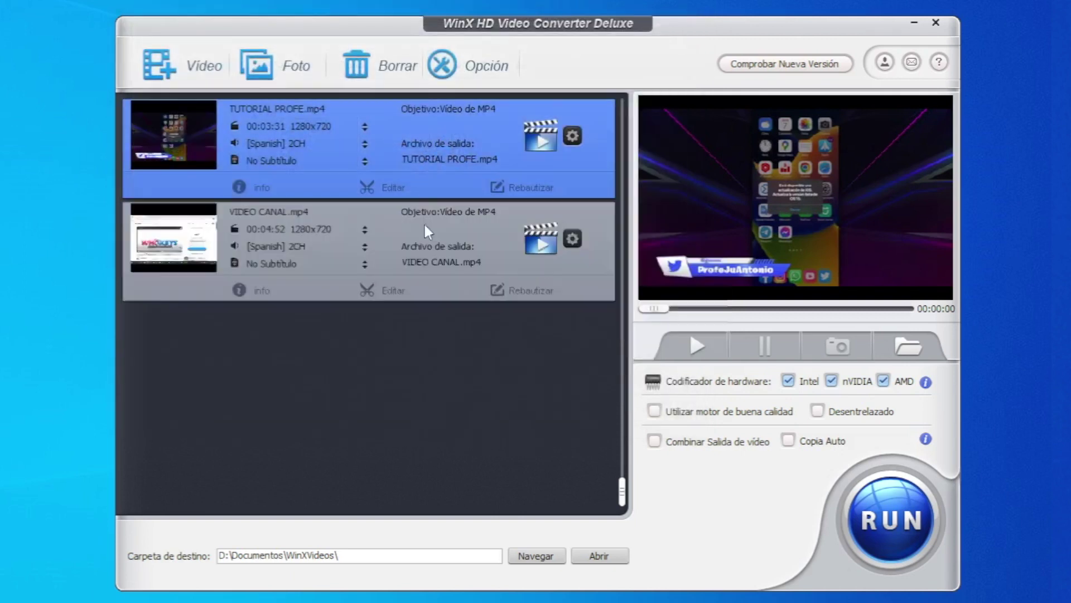
{"action": "left_click", "coordinate": [388, 289]}
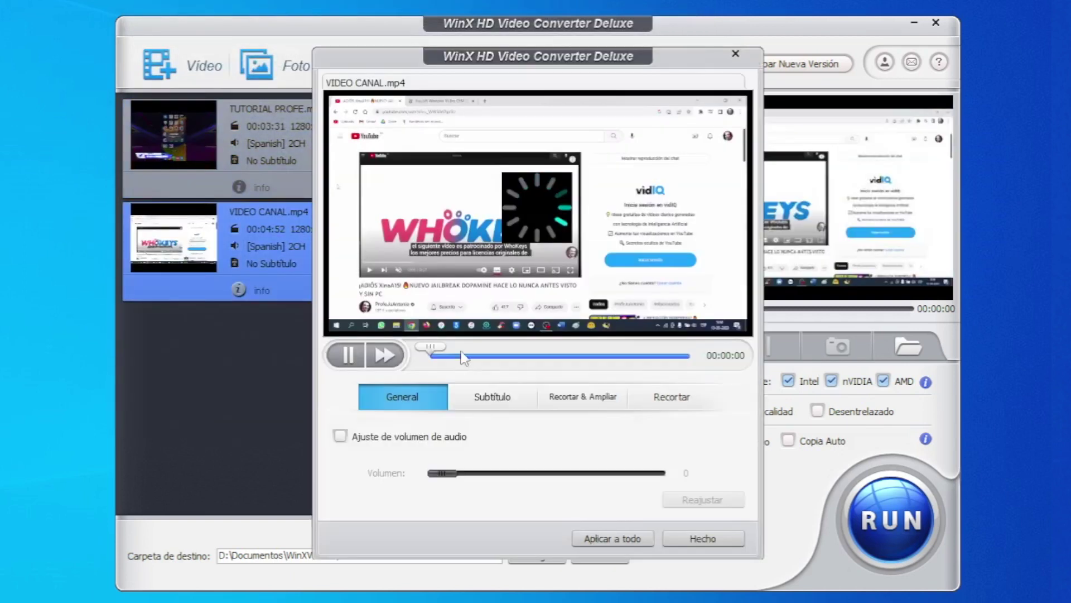
{"action": "left_click", "coordinate": [502, 395]}
{"action": "left_click", "coordinate": [604, 391]}
{"action": "left_click", "coordinate": [672, 396]}
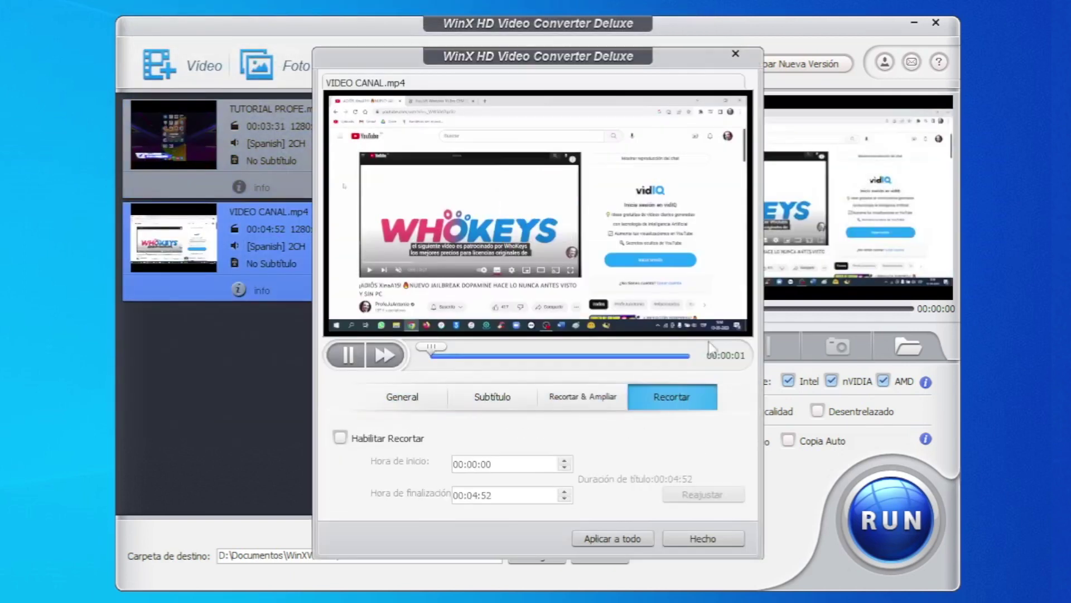
{"action": "left_click", "coordinate": [735, 54]}
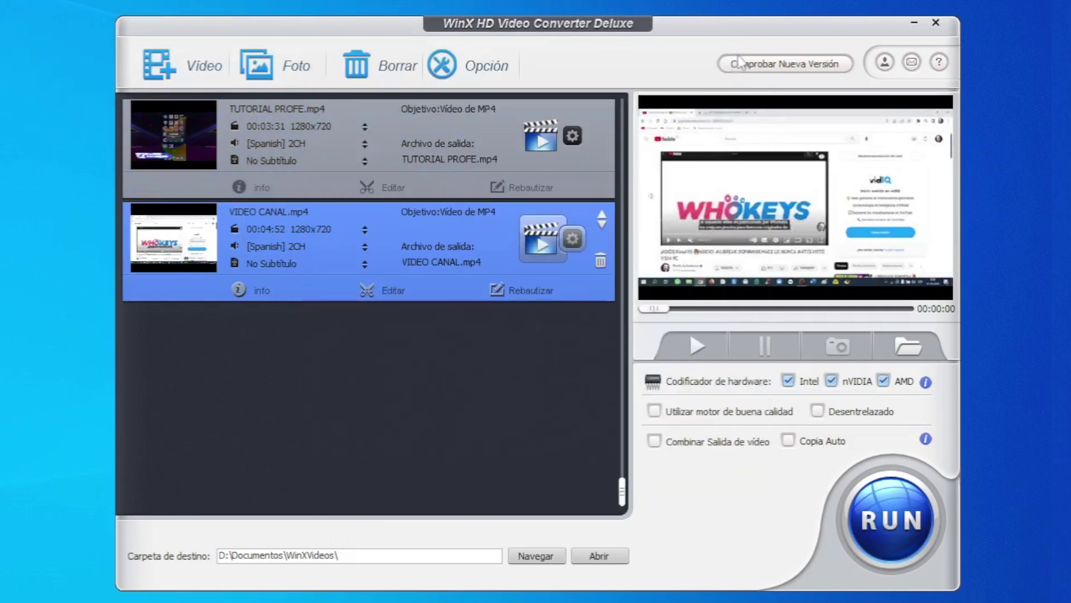
Step: Confirm Vídeo de MP4 as the output profile of VIDEO CANAL.mp4 and accept its existing video and audio settings
{"action": "left_click", "coordinate": [567, 241]}
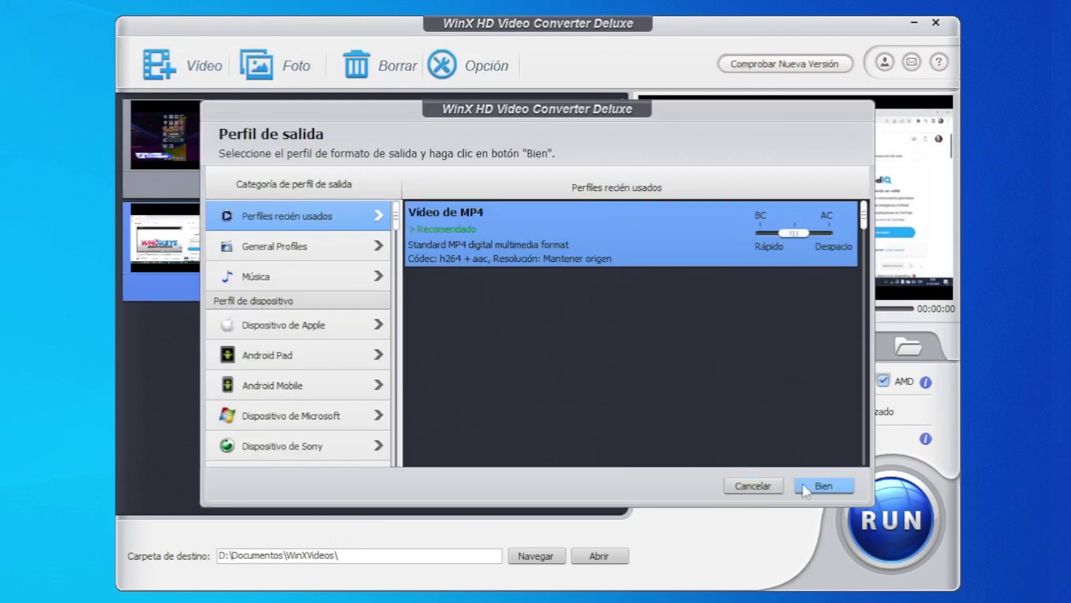
{"action": "left_click", "coordinate": [823, 486]}
{"action": "left_click", "coordinate": [537, 240]}
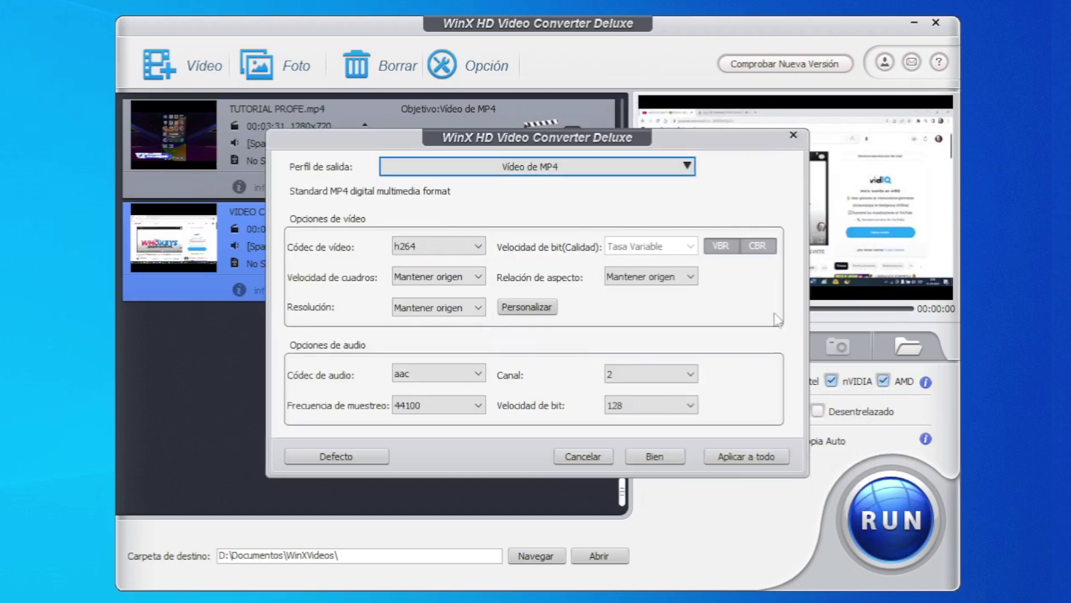
{"action": "left_click", "coordinate": [655, 456]}
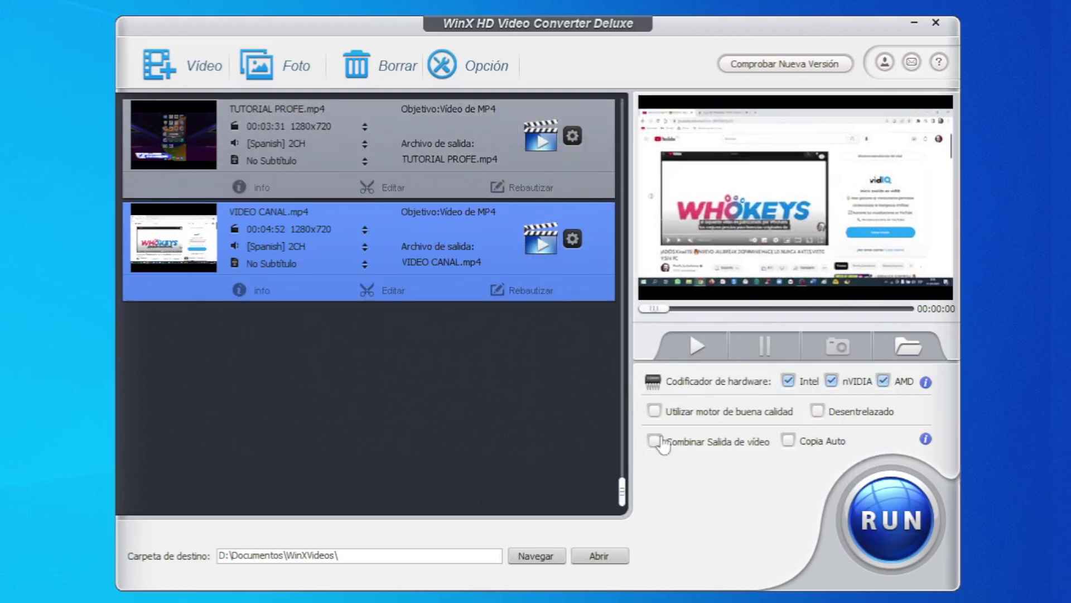
Step: Enable combining both videos into one output, and confirm the Vídeo de MP4 profile and existing settings for the merged video
{"action": "left_click", "coordinate": [654, 442]}
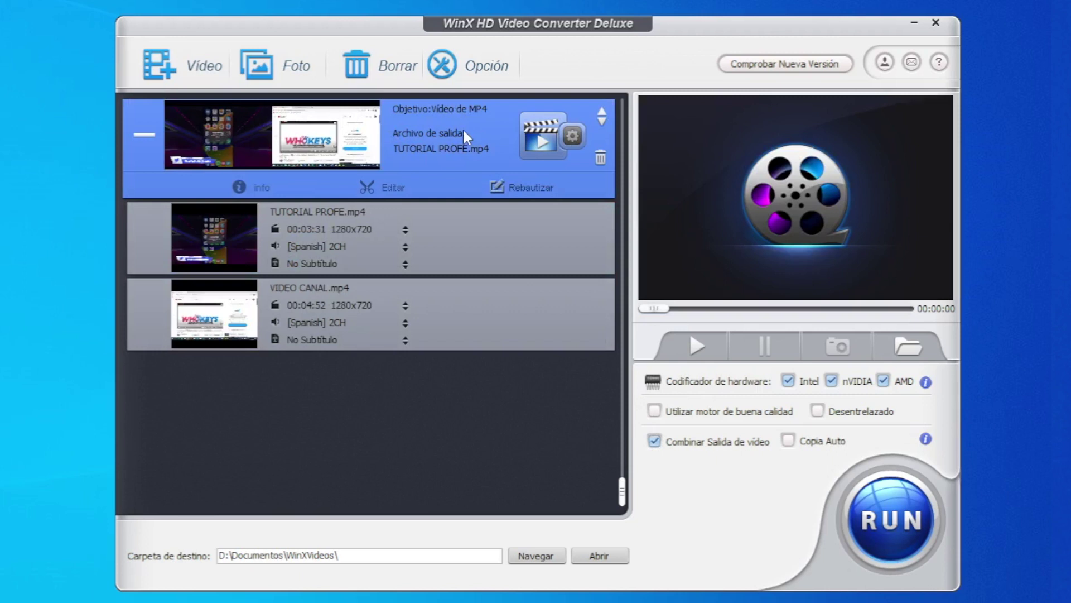
{"action": "left_click", "coordinate": [542, 145]}
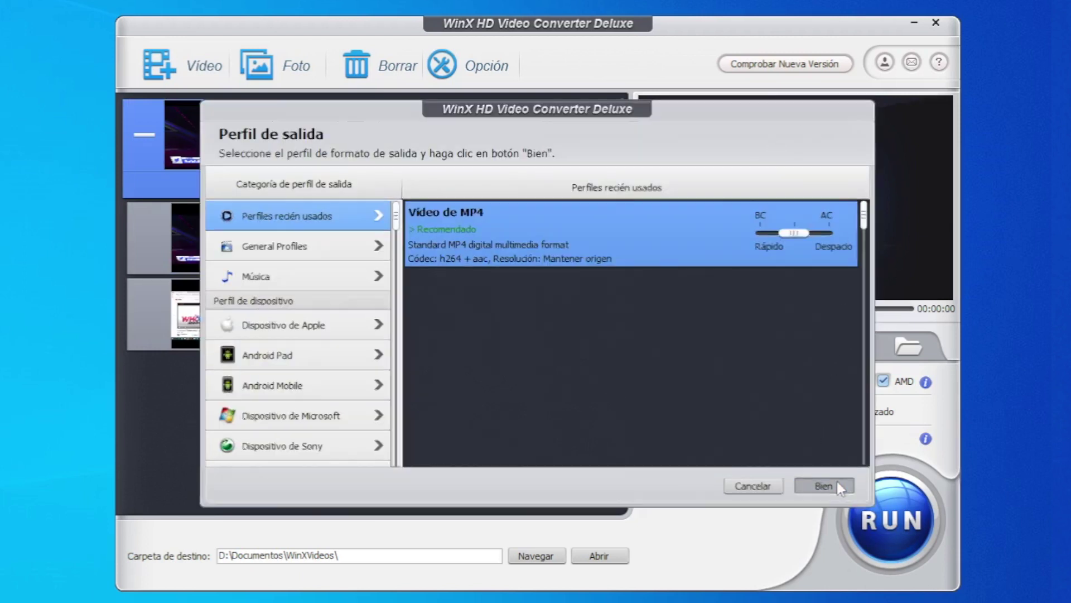
{"action": "left_click", "coordinate": [832, 483]}
{"action": "left_click", "coordinate": [580, 142]}
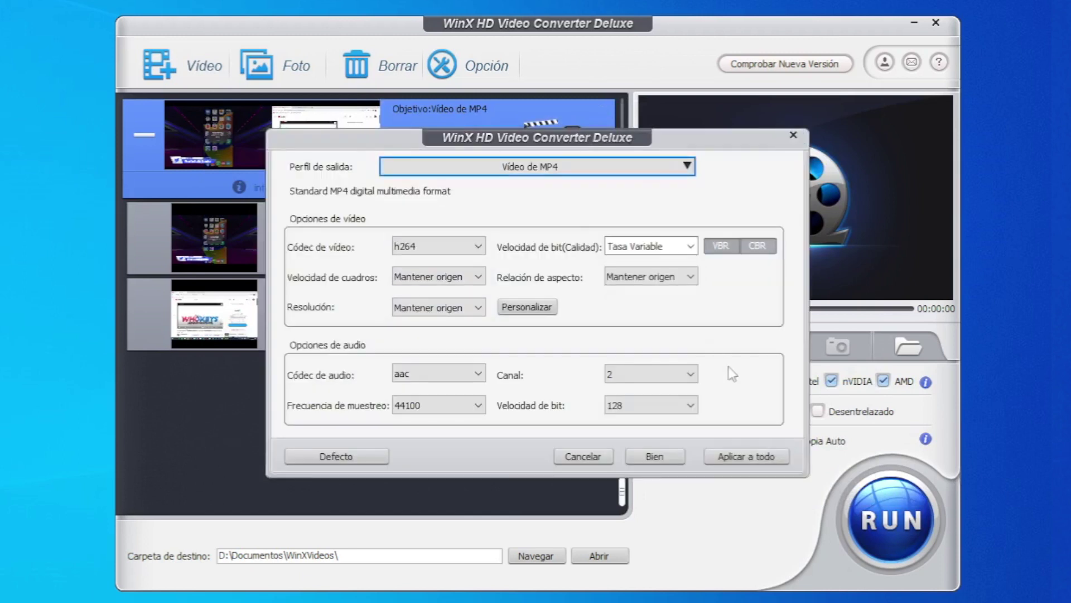
{"action": "left_click", "coordinate": [655, 456]}
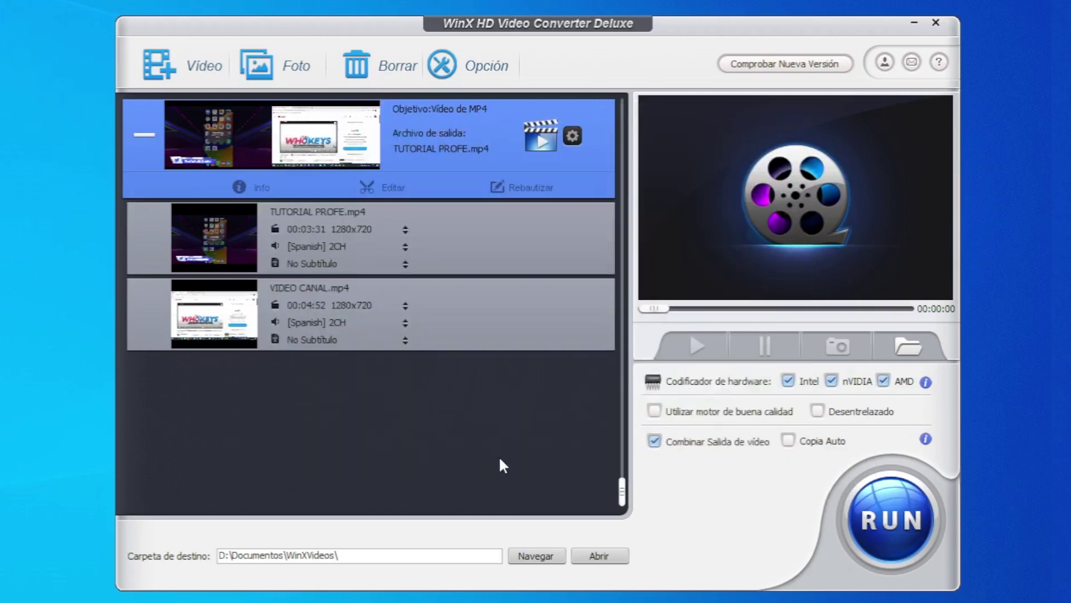
Step: Convert the merged video and check the resulting TUTORIAL PROFE_1 file by playing it from about 02:11
{"action": "left_click", "coordinate": [898, 521]}
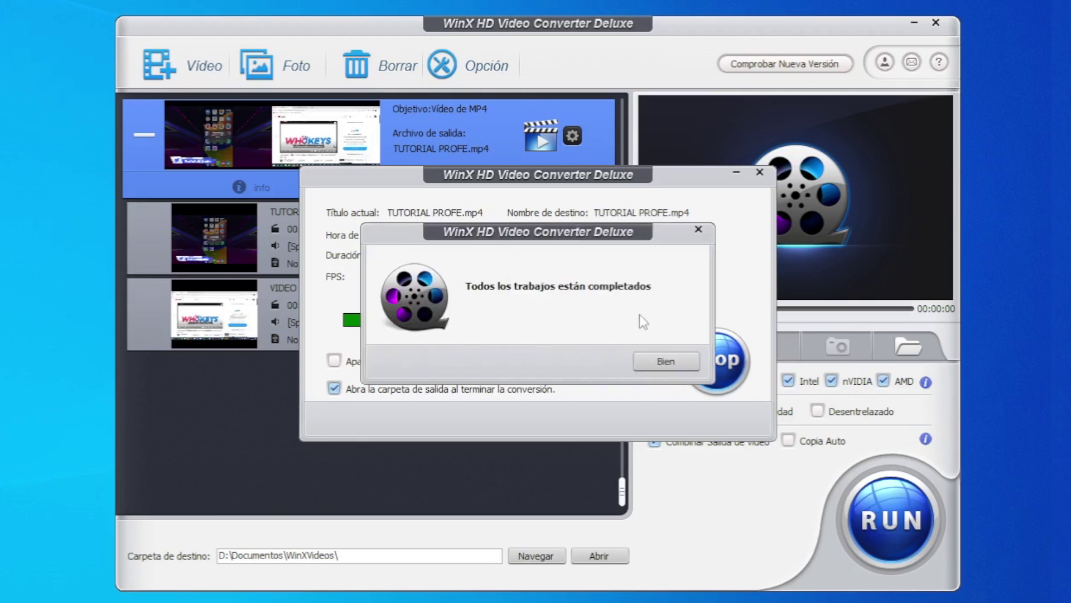
{"action": "left_click", "coordinate": [665, 361]}
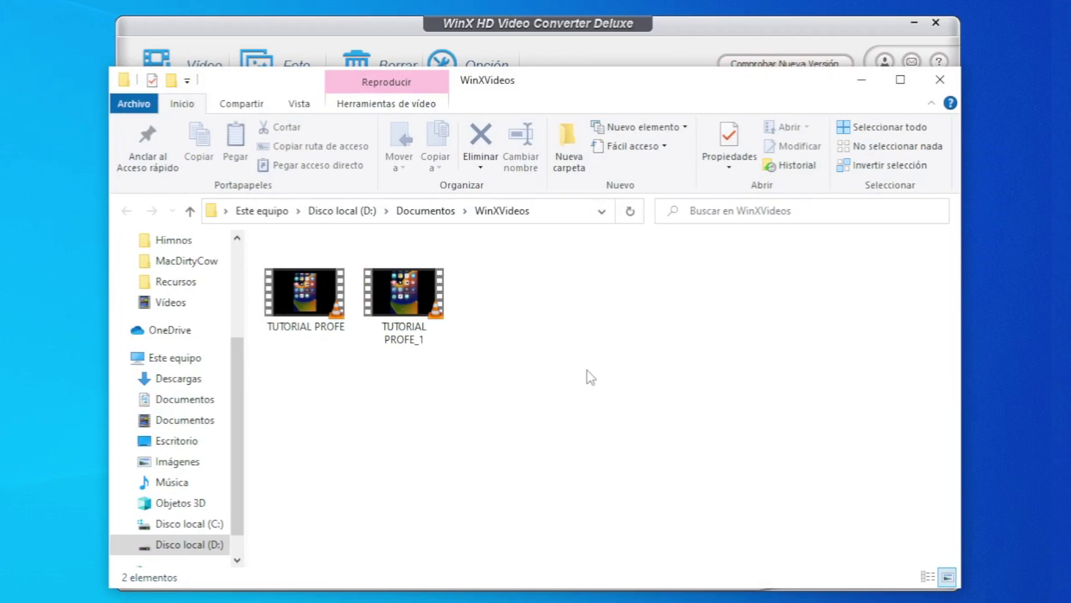
{"action": "left_click", "coordinate": [420, 297]}
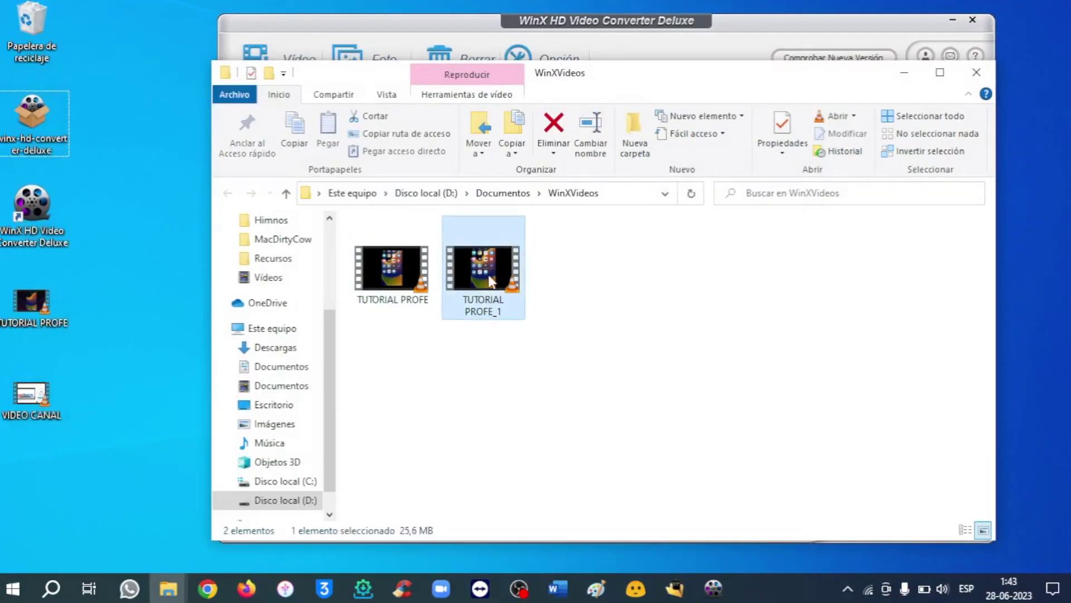
{"action": "double_click", "coordinate": [420, 296]}
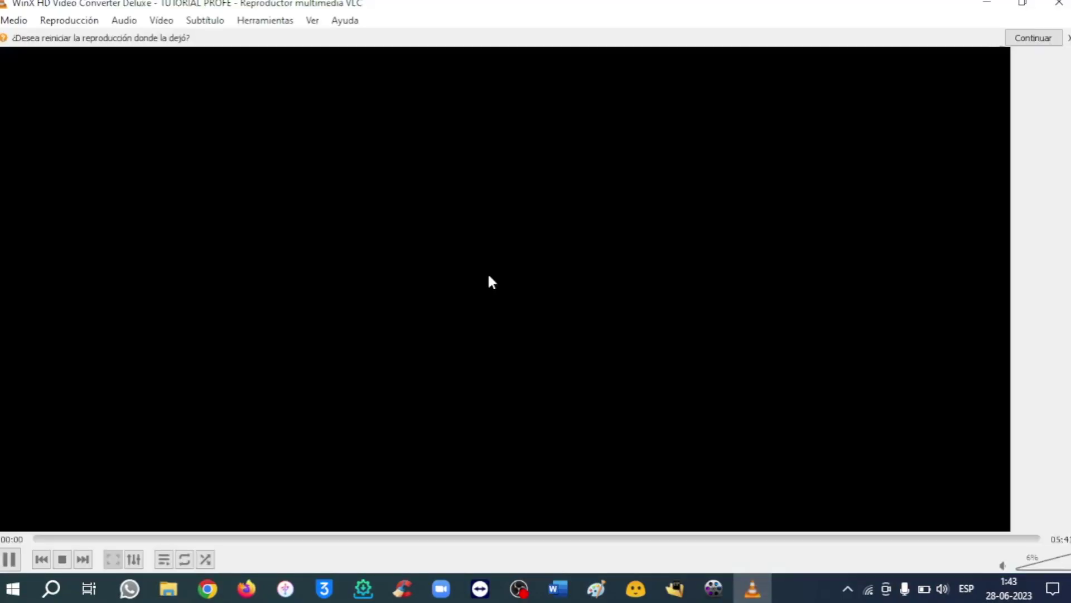
{"action": "left_click_drag", "start_coordinate": [130, 538], "coordinate": [420, 549]}
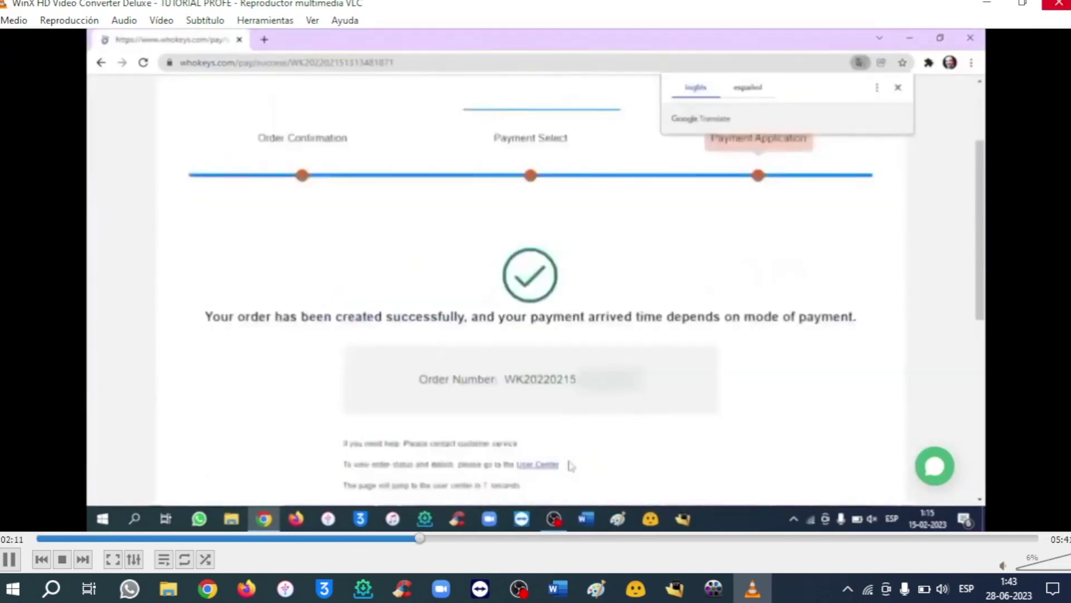
Step: Close the video playback and output folder, and add the FOTOS ARICA desktop folder as a photo slideshow using the Vídeo de MP4 profile
{"action": "left_click", "coordinate": [1058, 3]}
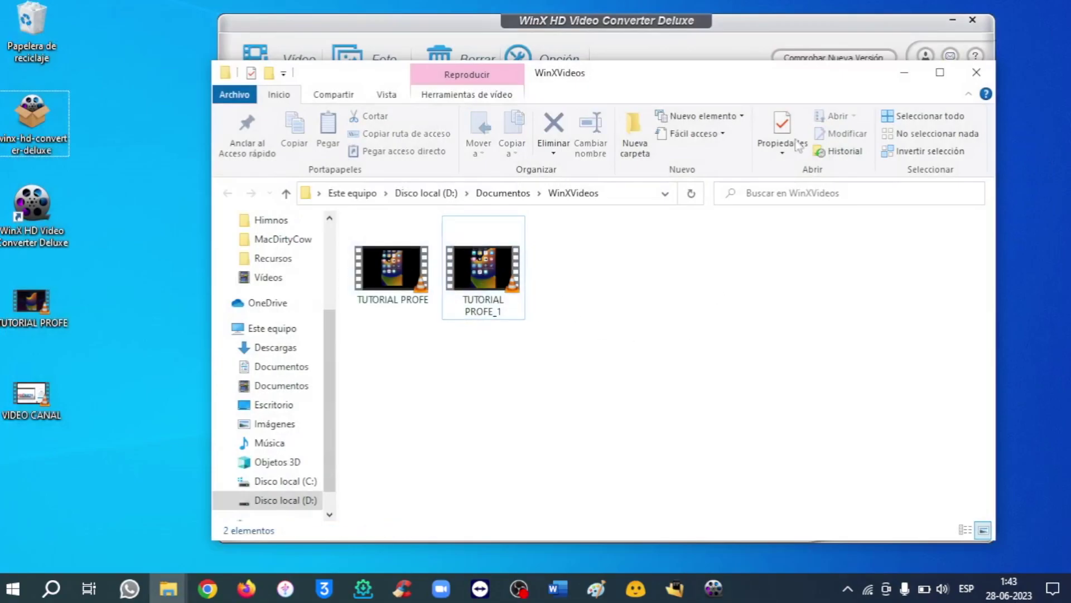
{"action": "left_click", "coordinate": [977, 73]}
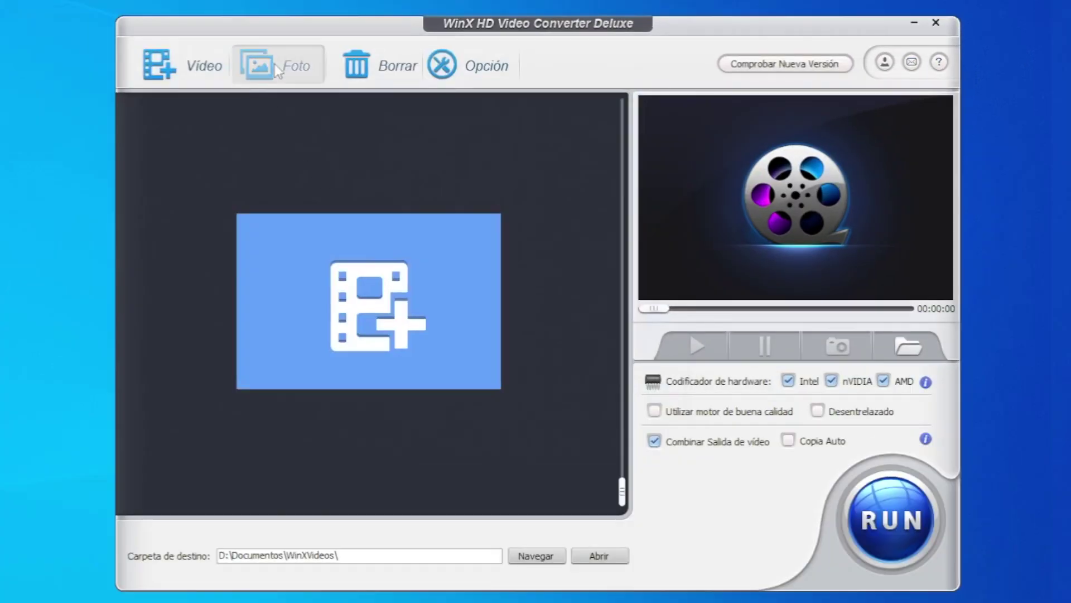
{"action": "left_click", "coordinate": [363, 60]}
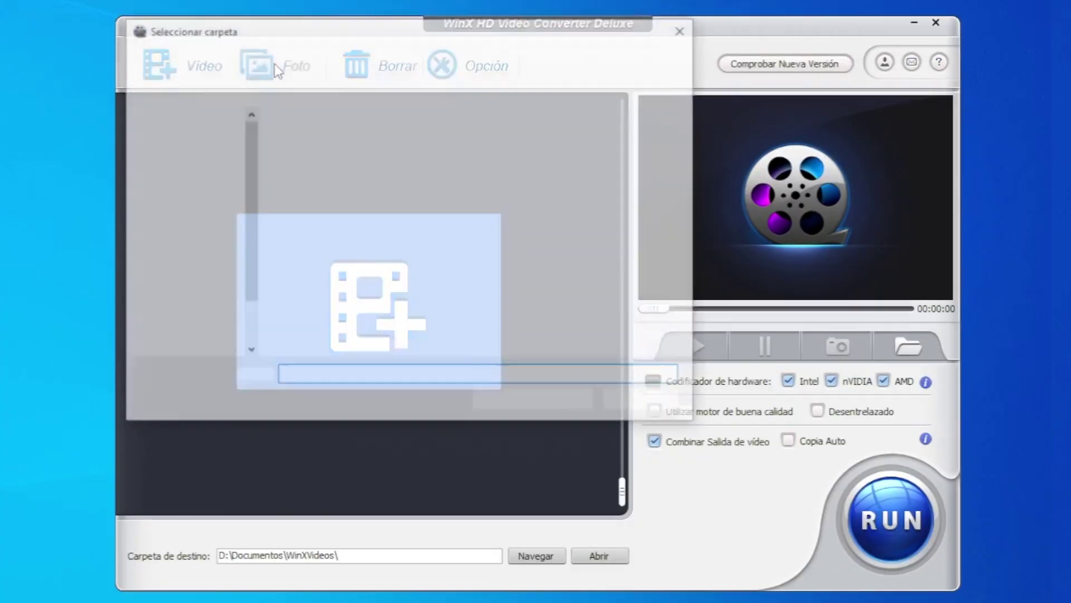
{"action": "left_click", "coordinate": [323, 168]}
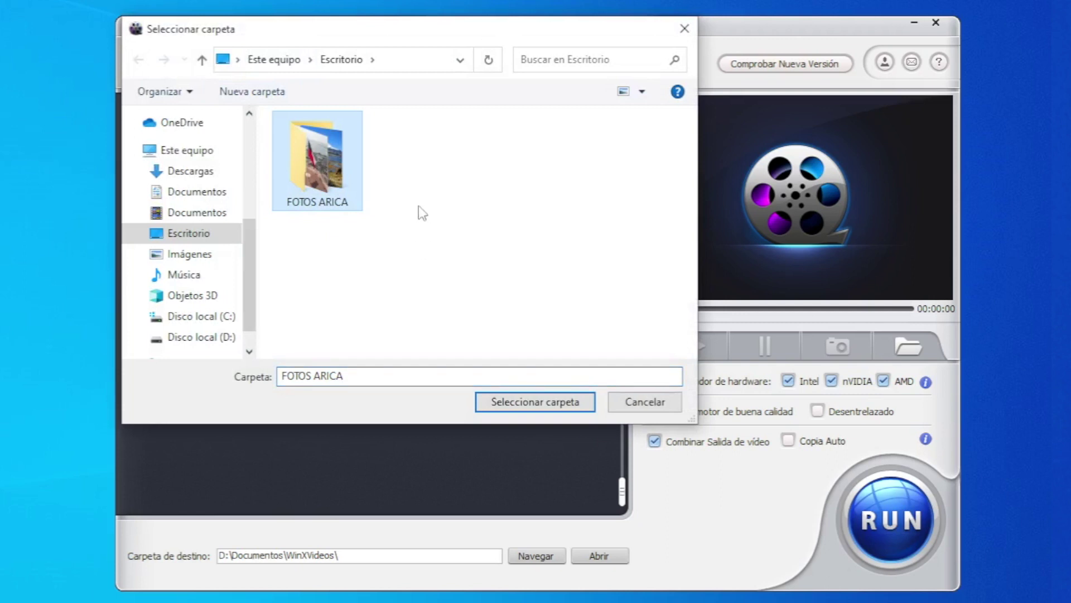
{"action": "left_click", "coordinate": [541, 399]}
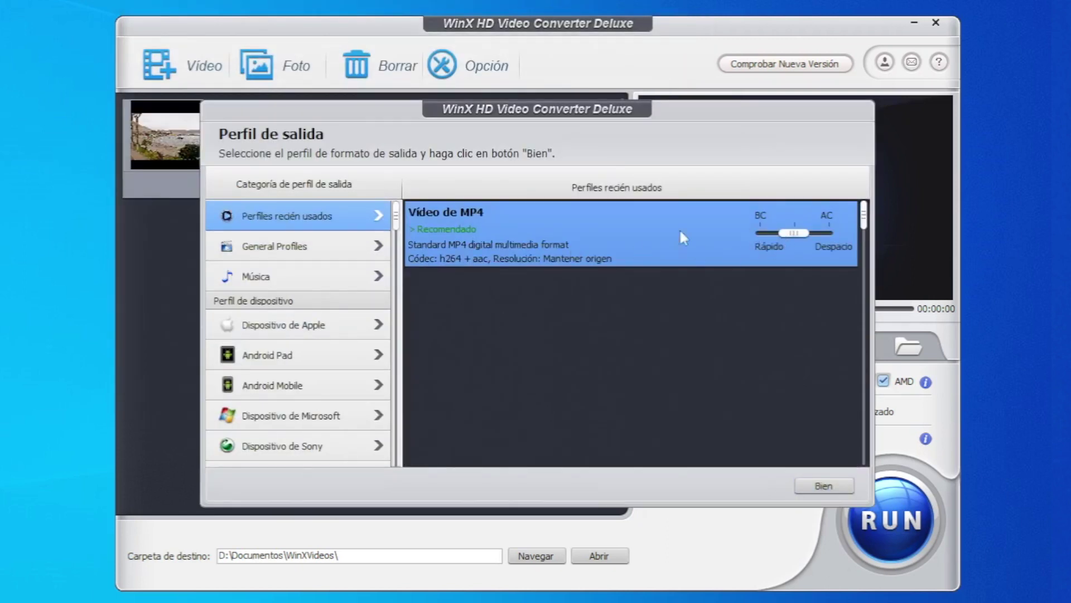
{"action": "left_click", "coordinate": [342, 242]}
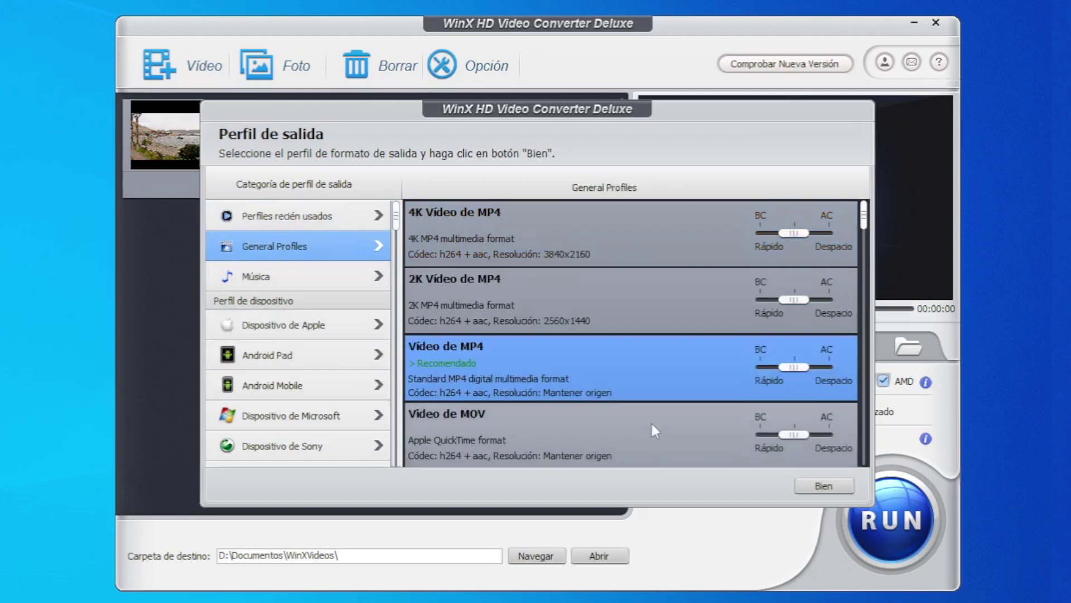
{"action": "left_click", "coordinate": [829, 487]}
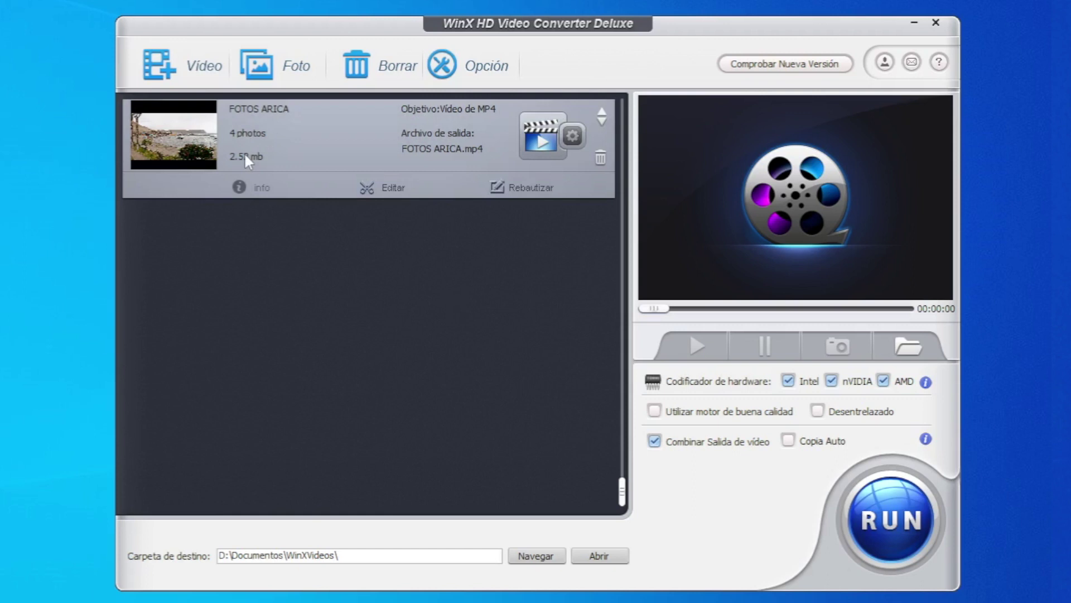
Step: Open the FOTOS ARICA slideshow for editing and preview its individual photos
{"action": "left_click", "coordinate": [256, 185]}
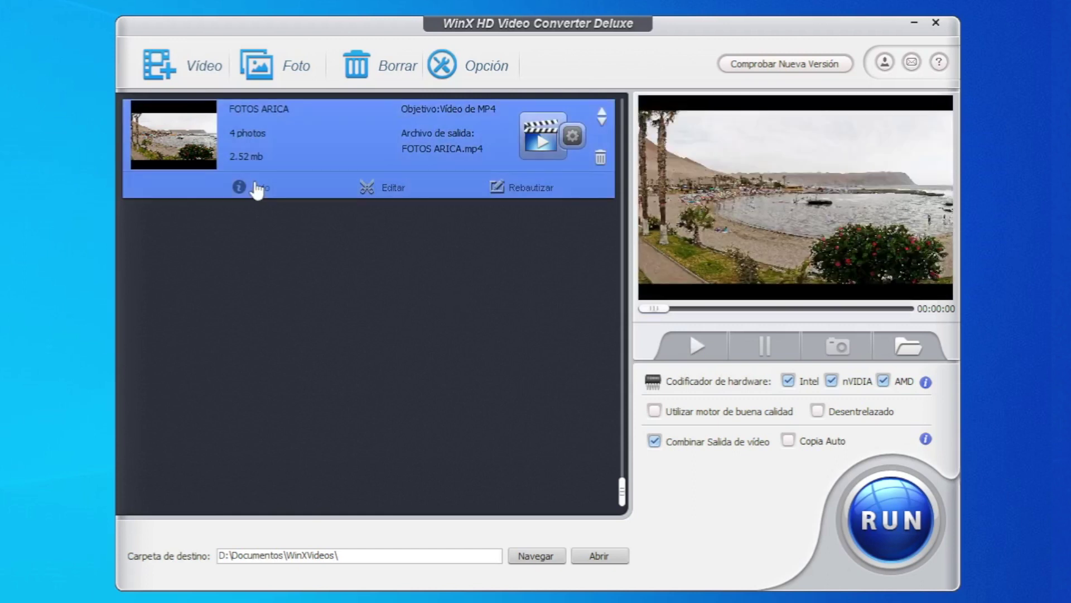
{"action": "left_click", "coordinate": [390, 190]}
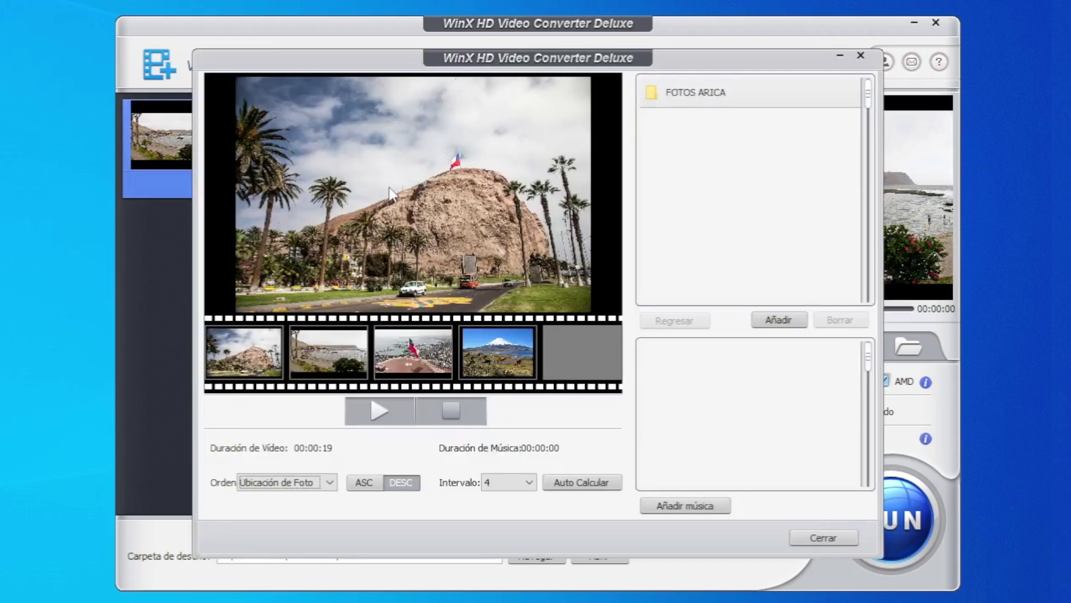
{"action": "left_click", "coordinate": [329, 352]}
{"action": "left_click", "coordinate": [382, 357]}
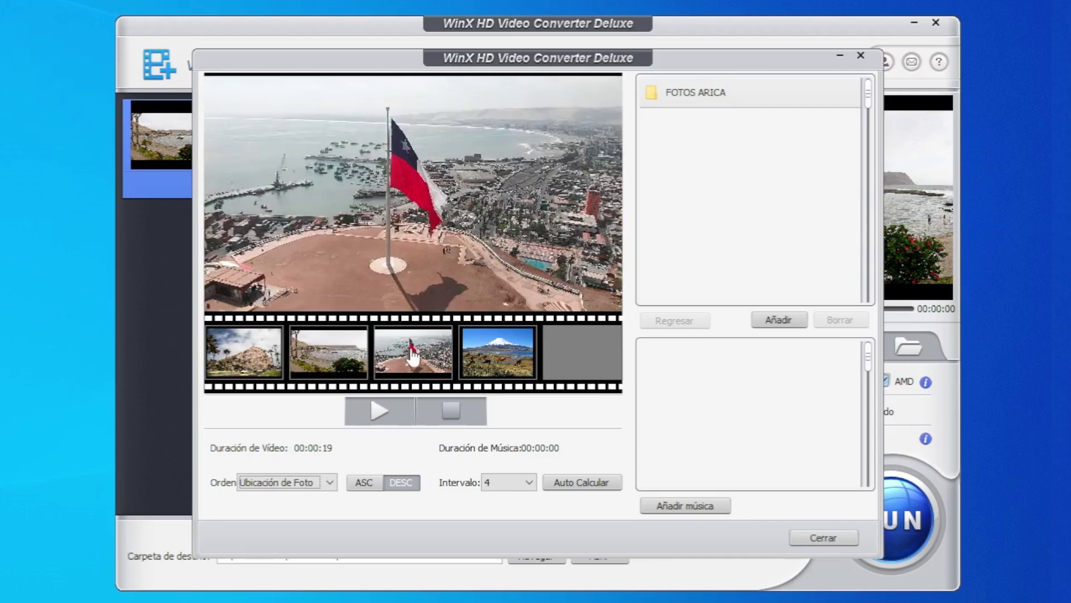
{"action": "left_click", "coordinate": [474, 360]}
{"action": "left_click", "coordinate": [427, 363]}
{"action": "left_click", "coordinate": [320, 360]}
{"action": "left_click", "coordinate": [256, 357]}
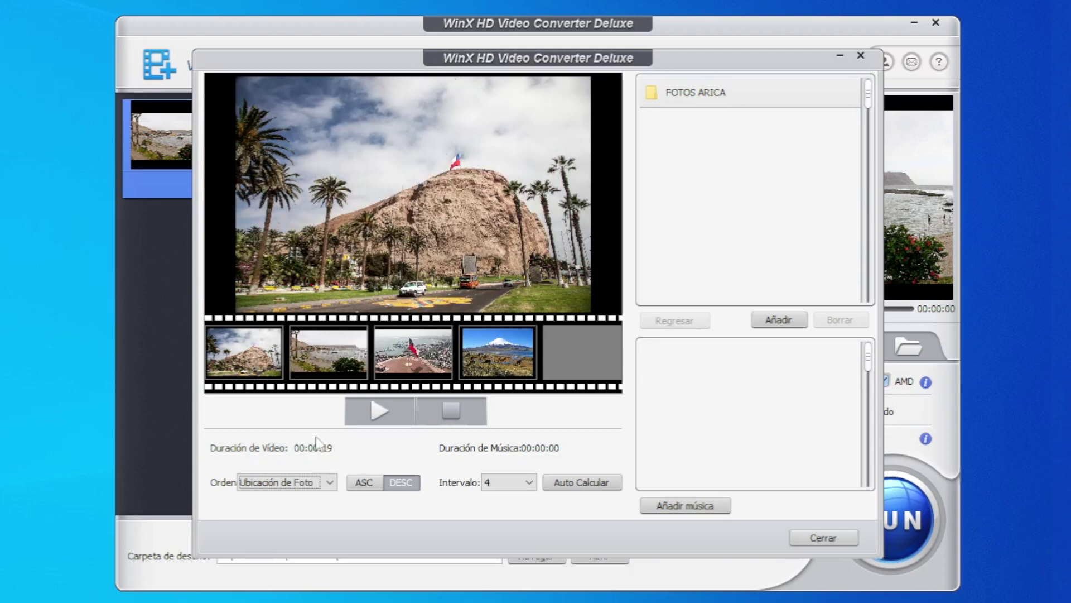
Step: Add 03 Todas las promesas.mp3 from the Himnos folder inside Música > Himnos as the slideshow's background music
{"action": "left_click", "coordinate": [684, 505]}
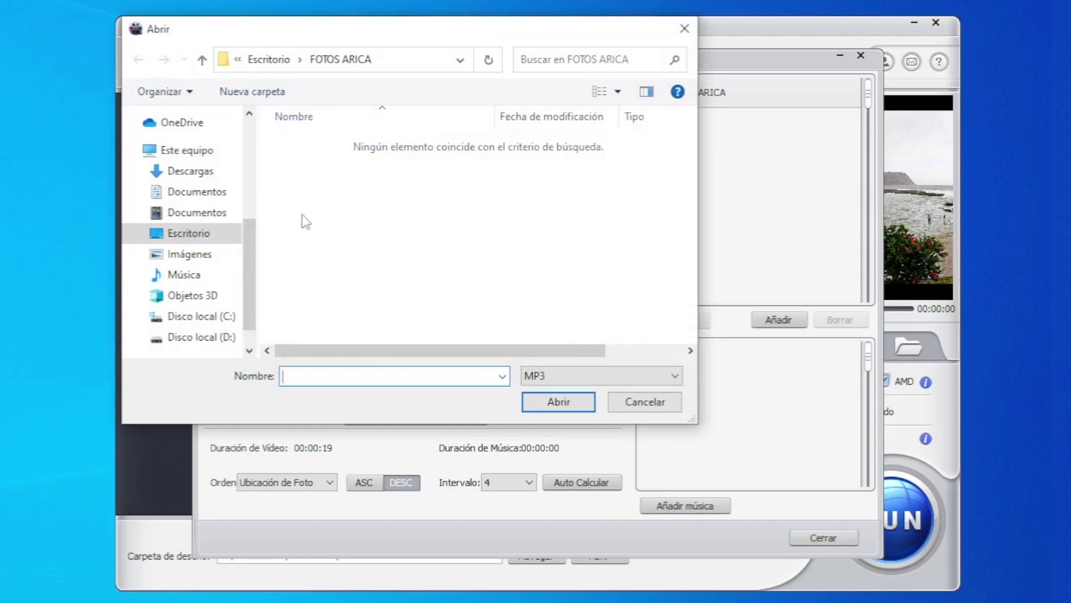
{"action": "left_click", "coordinate": [184, 274]}
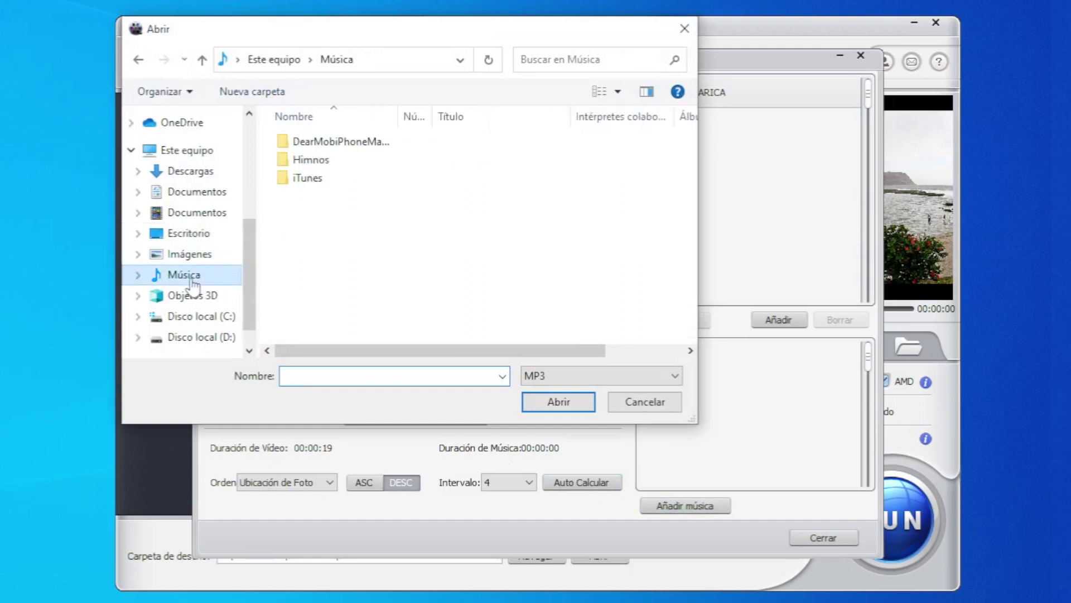
{"action": "double_click", "coordinate": [323, 163]}
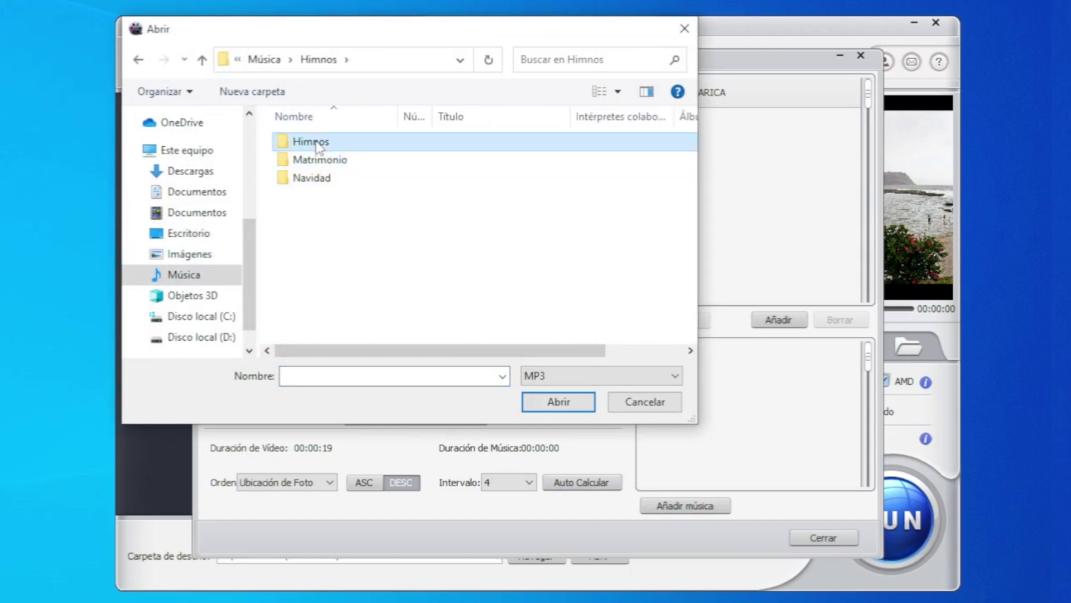
{"action": "double_click", "coordinate": [310, 141]}
{"action": "double_click", "coordinate": [346, 179]}
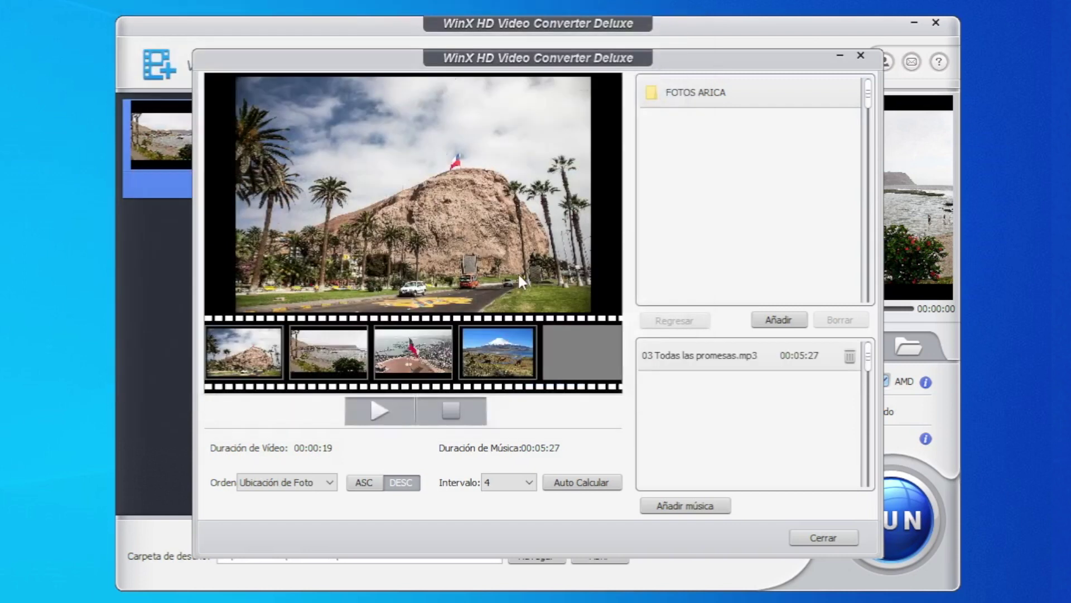
Step: Check the photo sorting options without changing them, and auto-calculate the photo interval to match the slideshow to the music's duration
{"action": "left_click", "coordinate": [329, 482]}
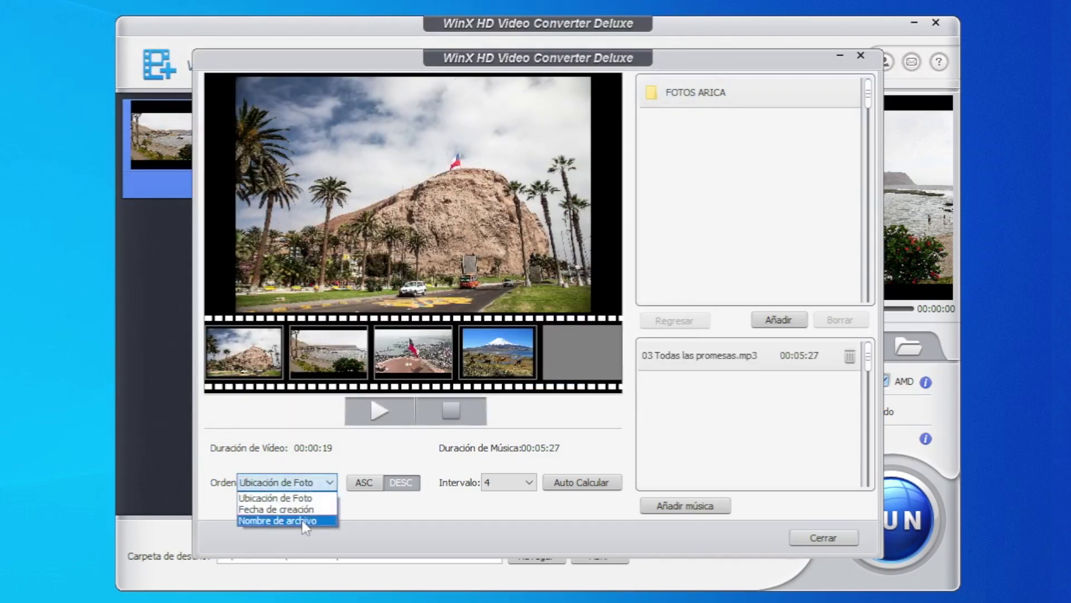
{"action": "left_click", "coordinate": [369, 444]}
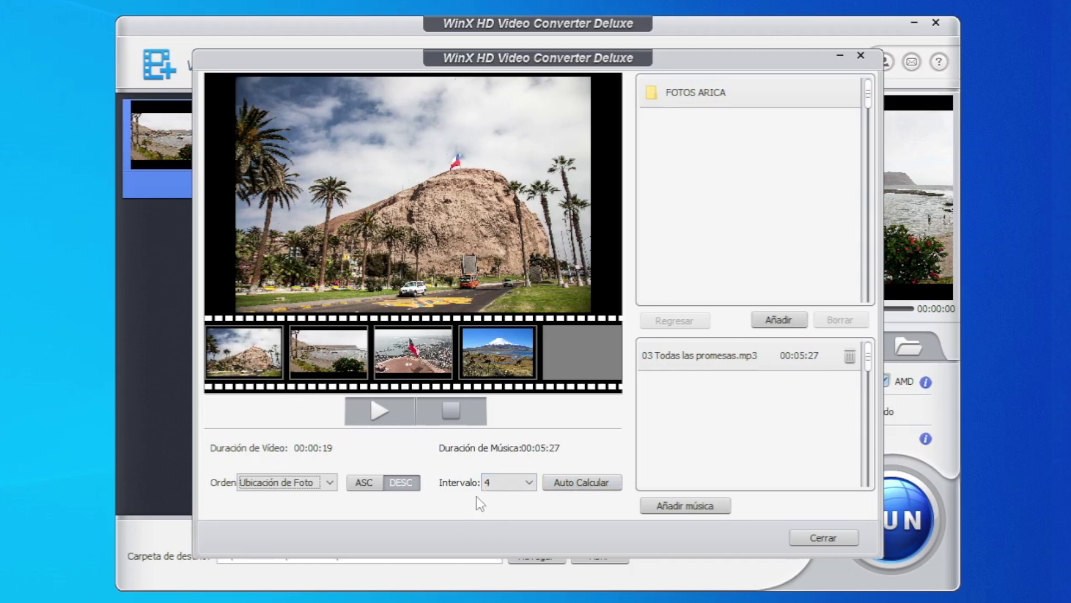
{"action": "left_click", "coordinate": [604, 490]}
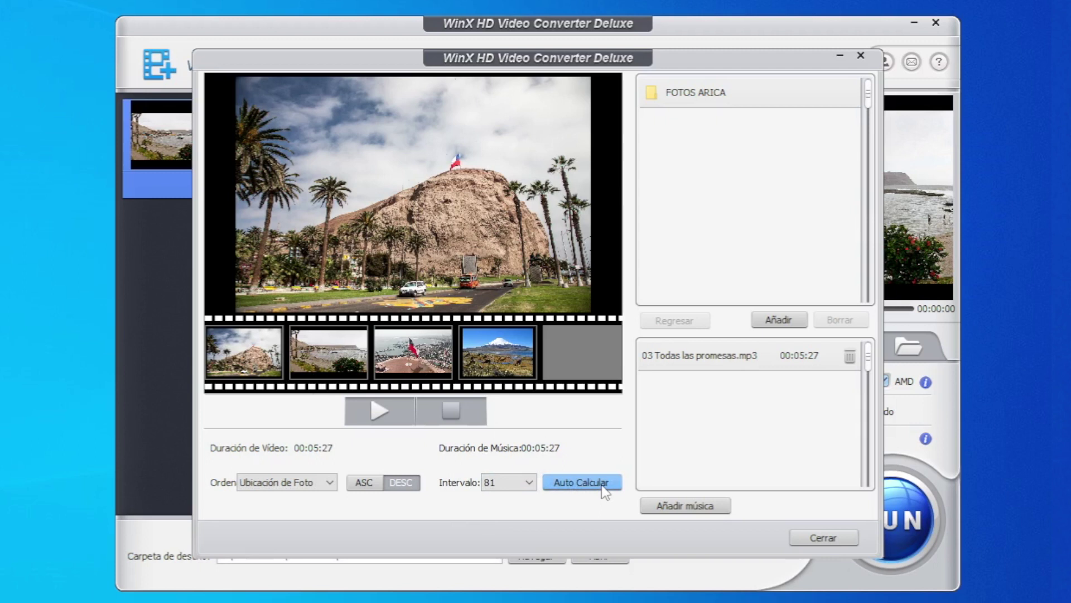